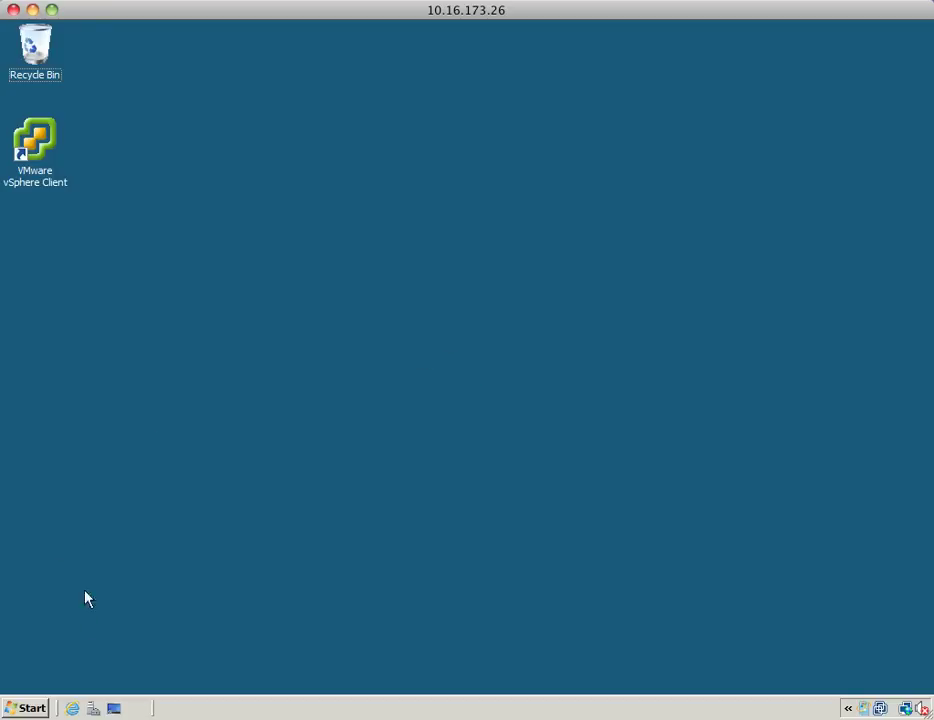
# - Launch Reliability and Performance Monitor with elevated rights, maximize its window and show the Performance Monitor graph
pyautogui.click(38, 708)
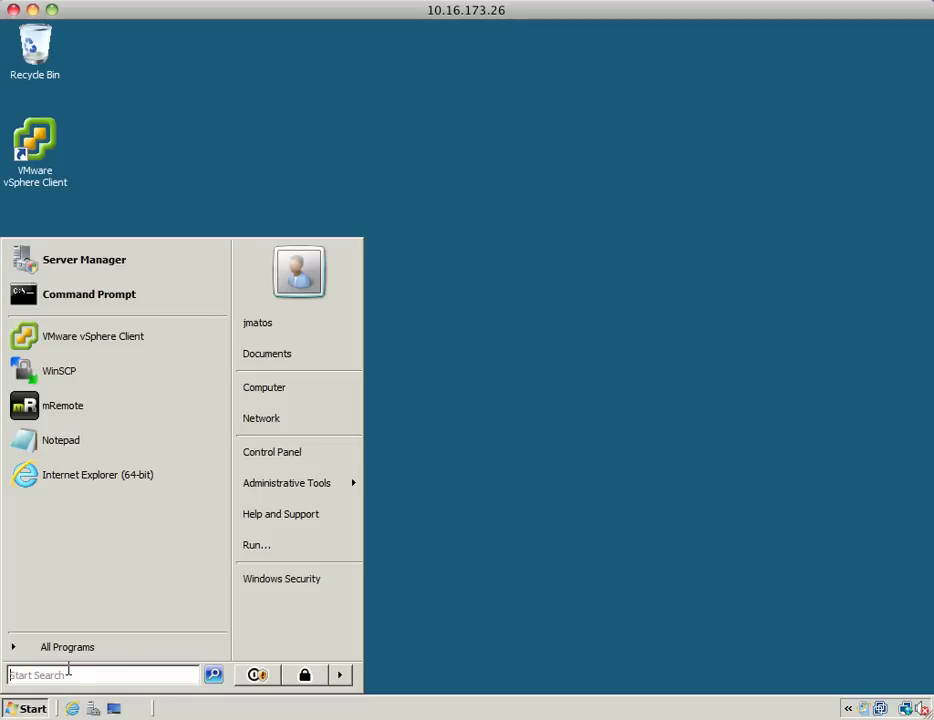
pyautogui.write('pe')
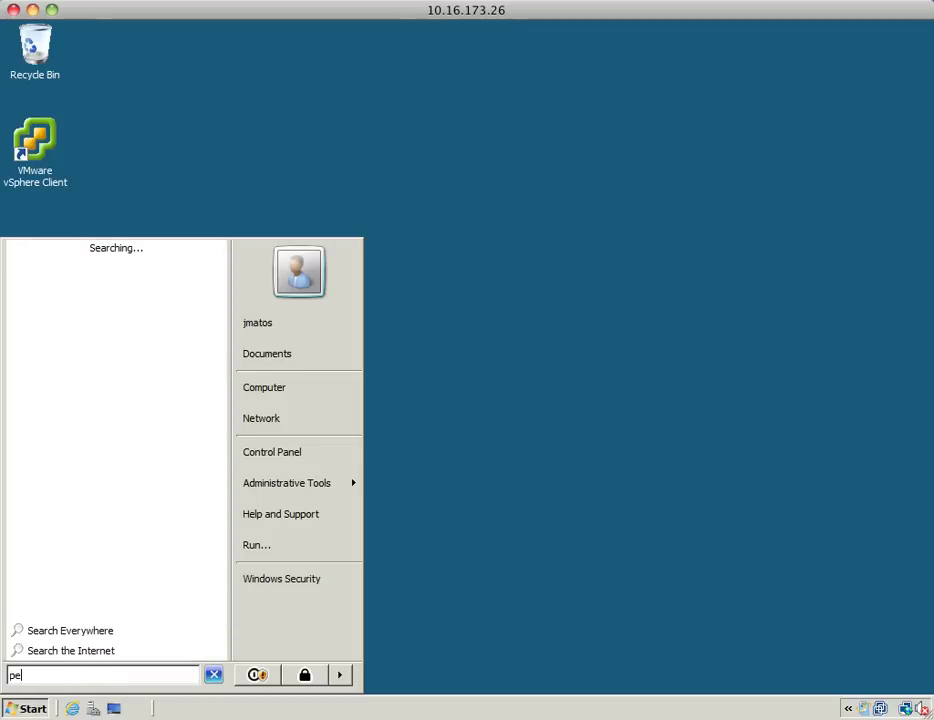
pyautogui.write('remon')
pyautogui.press('Return')
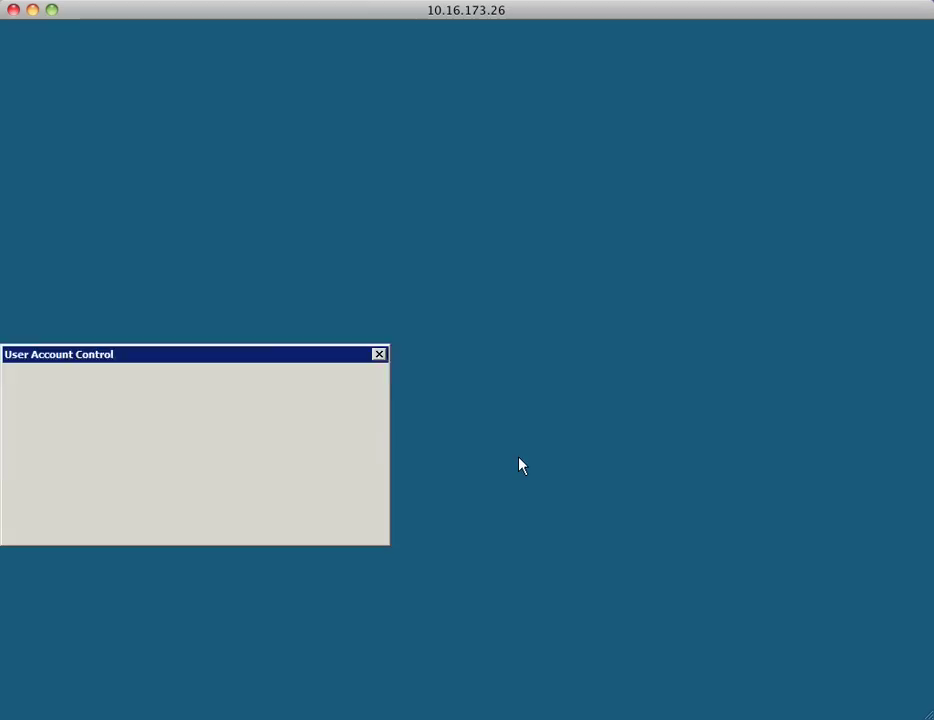
pyautogui.click(250, 498)
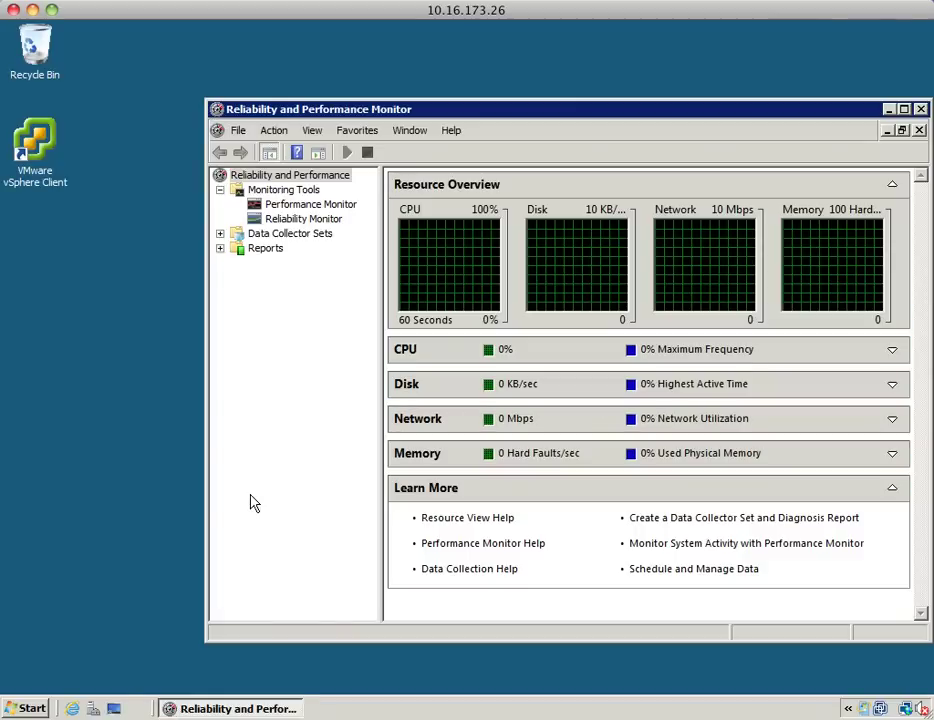
pyautogui.doubleClick(444, 109)
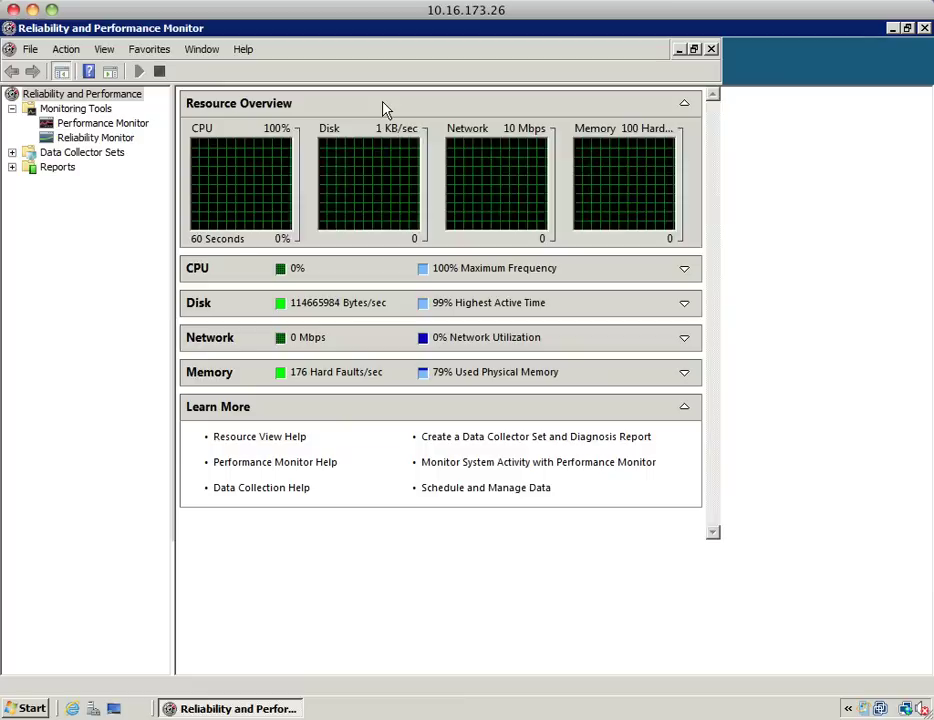
pyautogui.click(115, 125)
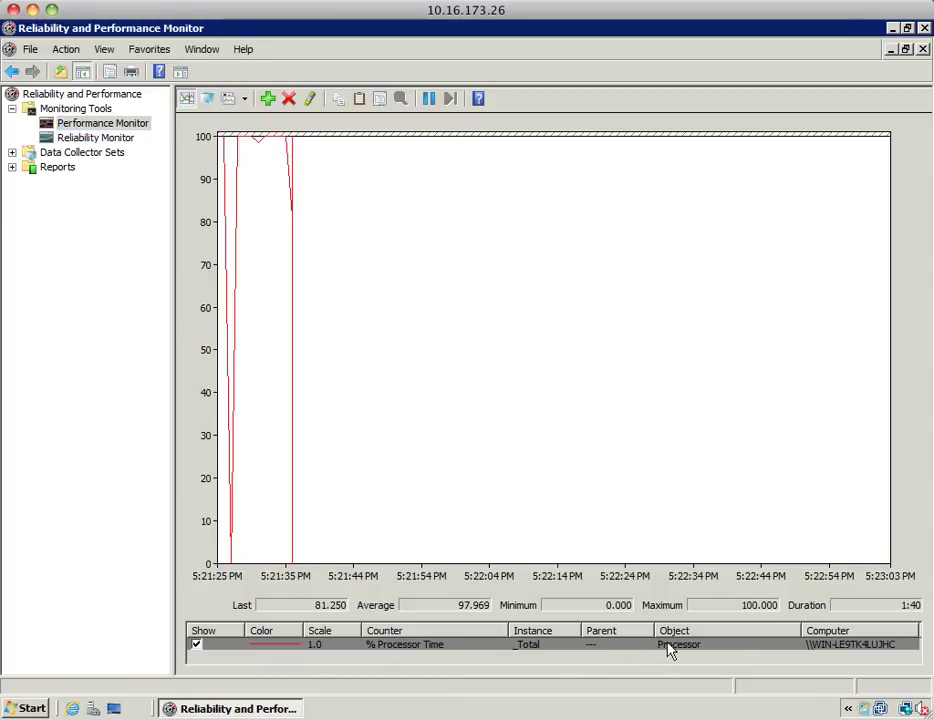
# - Set the graph scale of the % Processor Time counter to 10.0
pyautogui.click(447, 643)
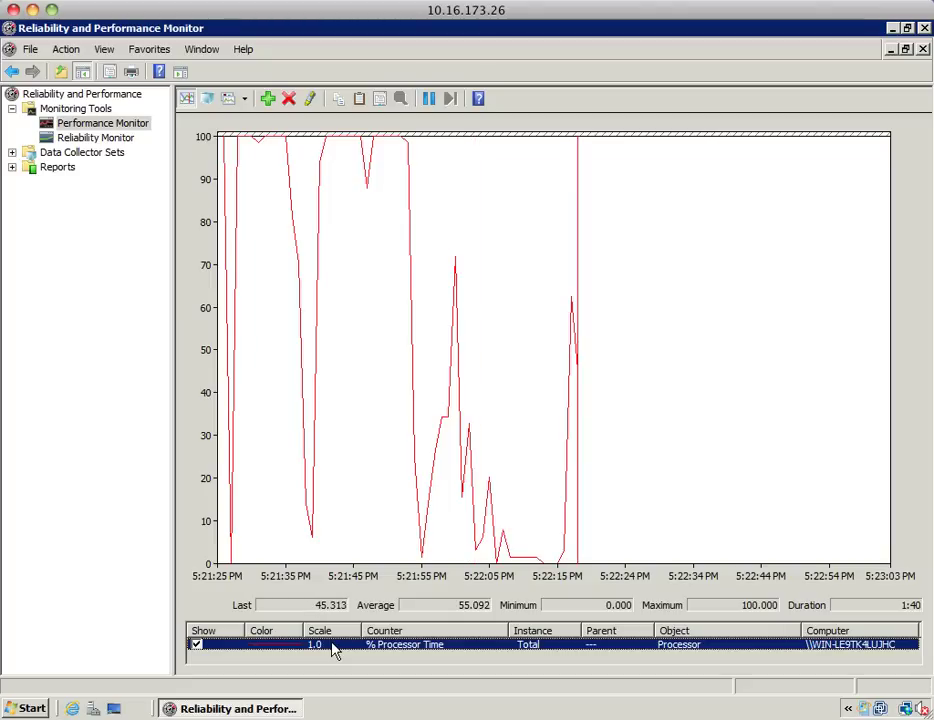
pyautogui.doubleClick(335, 650)
pyautogui.click(337, 454)
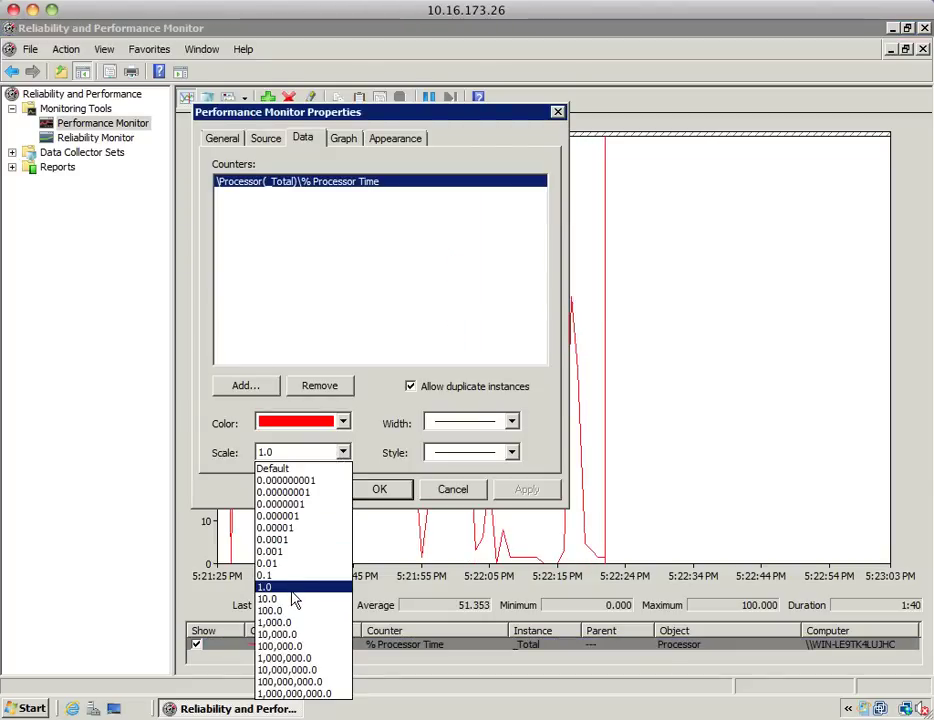
pyautogui.click(294, 598)
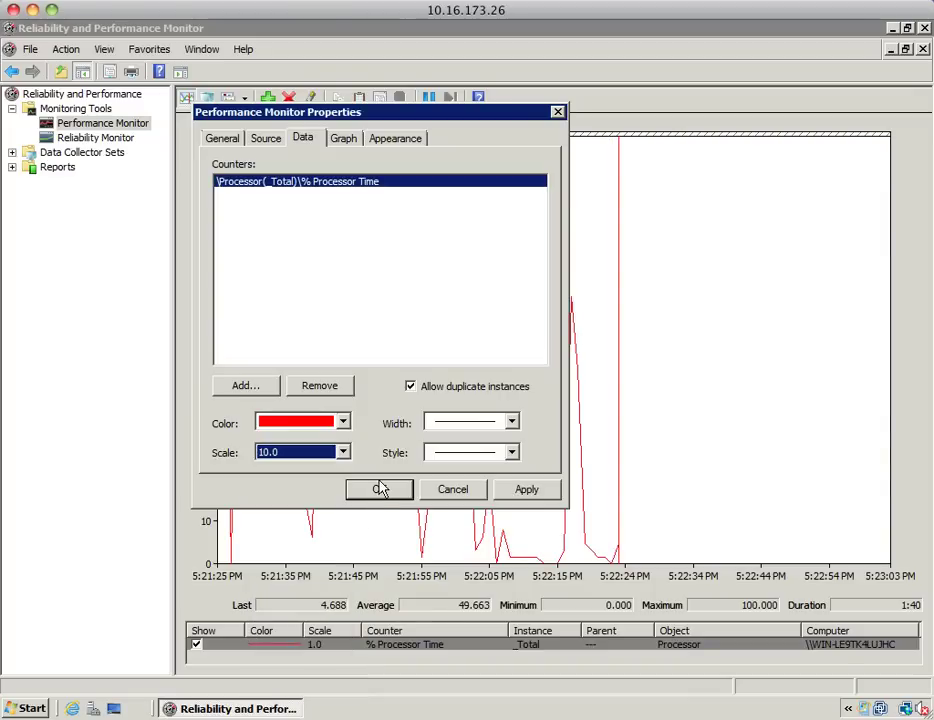
pyautogui.click(379, 488)
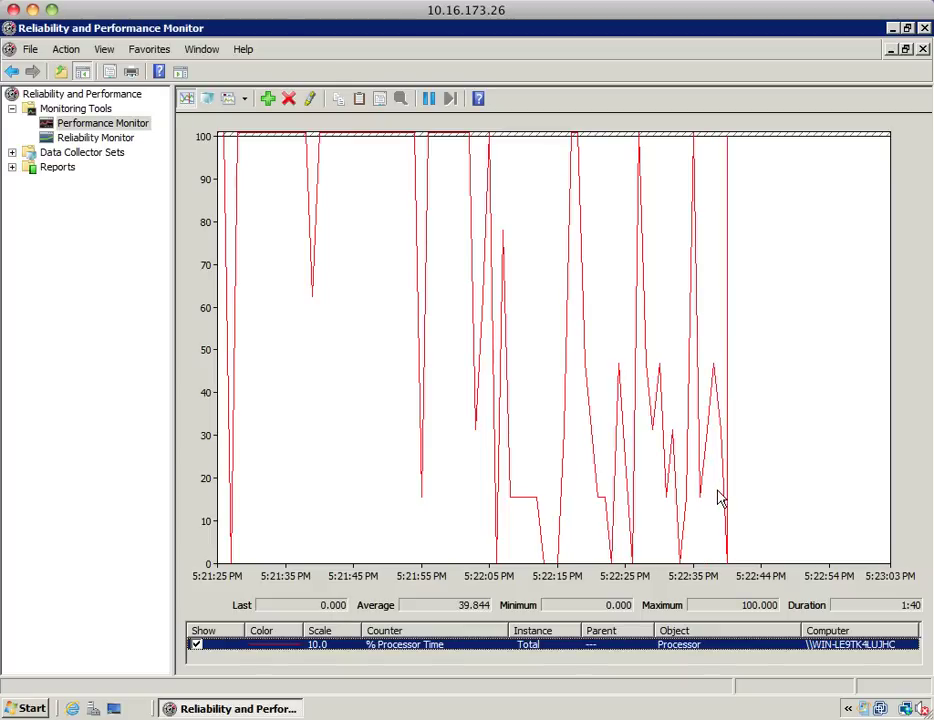
# - Return the % Processor Time counter's graph scale to 1.0
pyautogui.doubleClick(318, 648)
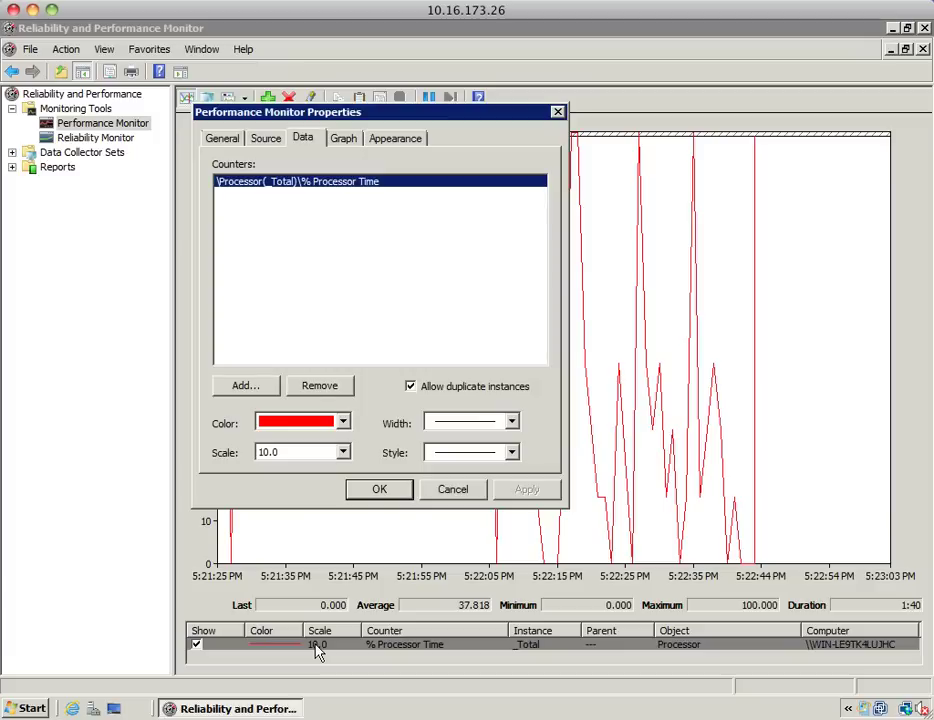
pyautogui.click(323, 452)
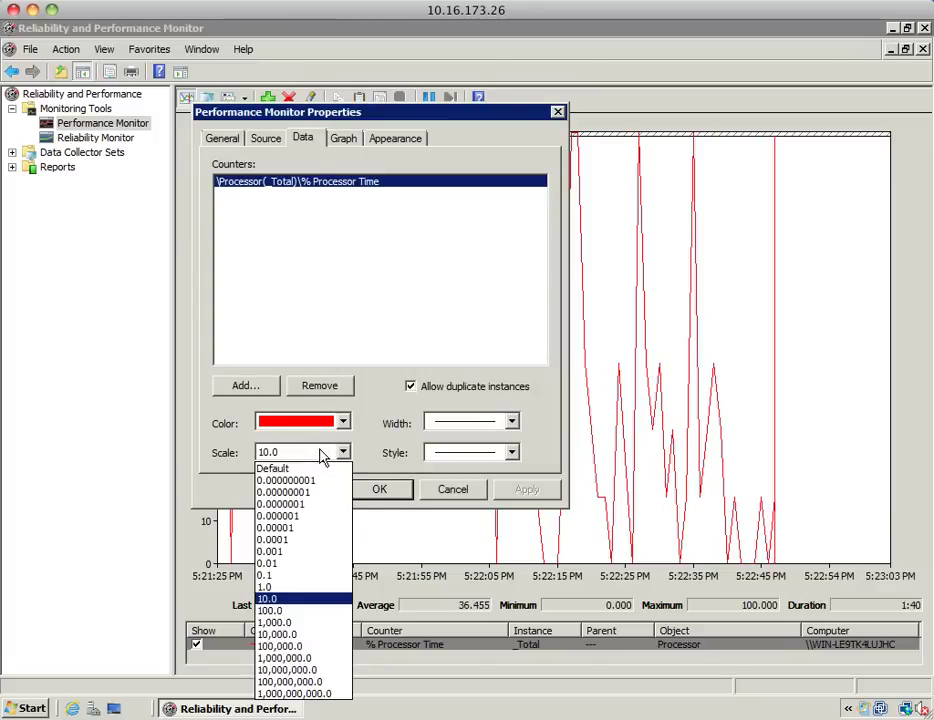
pyautogui.click(279, 587)
pyautogui.click(379, 490)
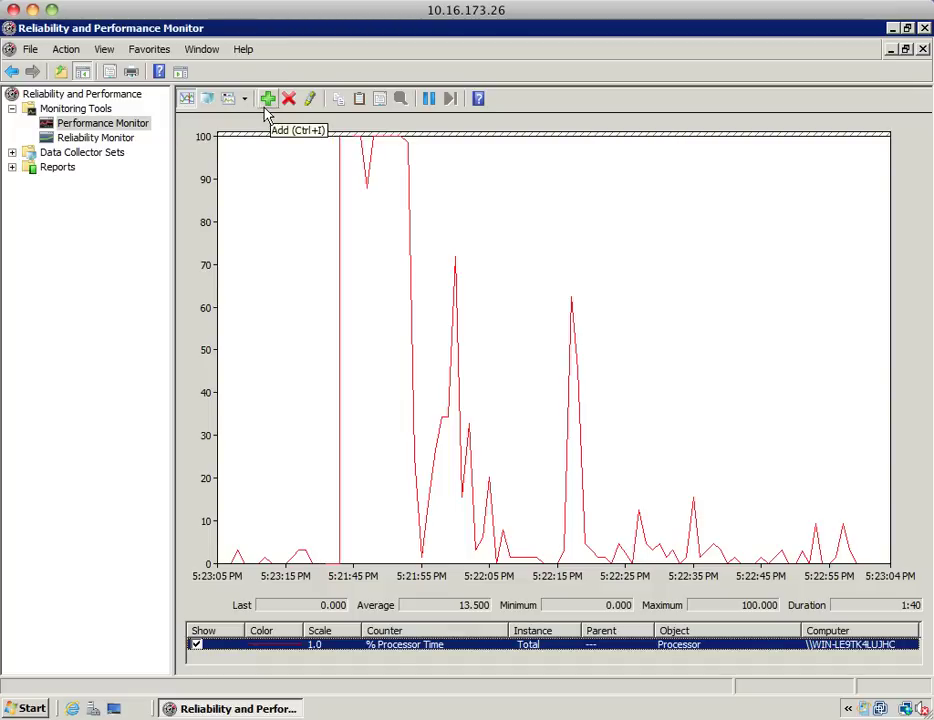
# - Add all counters of the Process object for the EngineServer instance on the local computer to the graph
pyautogui.click(272, 103)
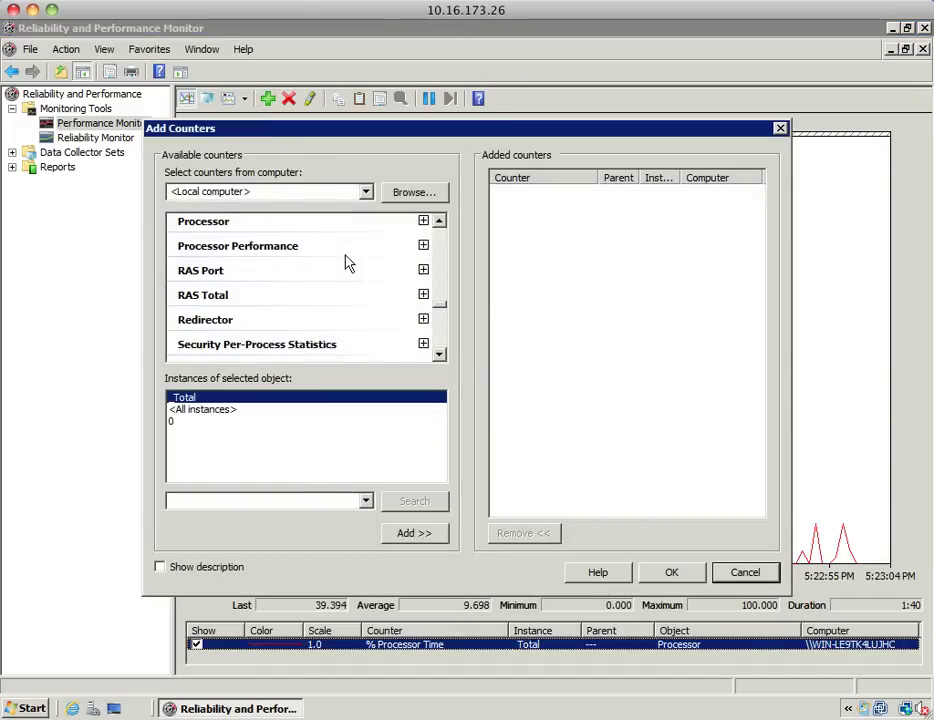
pyautogui.click(440, 245)
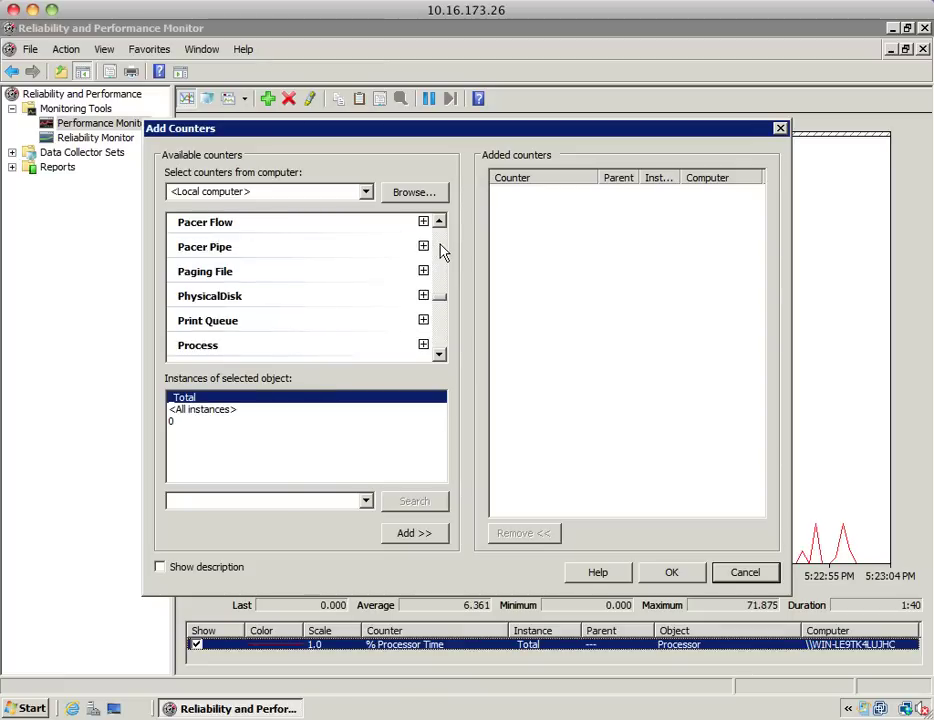
pyautogui.click(222, 347)
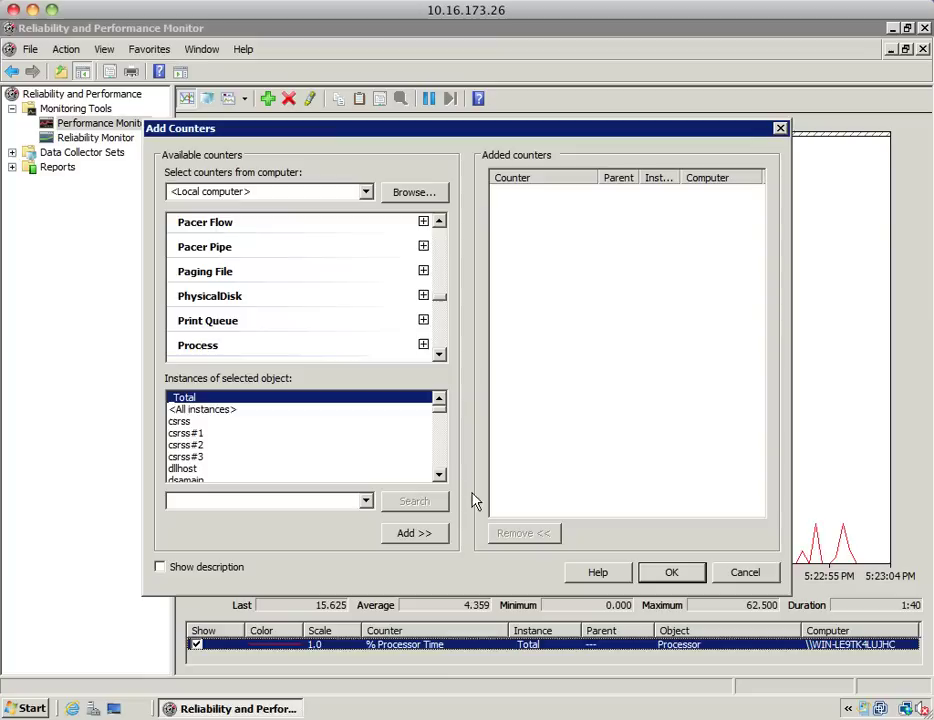
pyautogui.click(440, 476)
pyautogui.click(440, 476)
pyautogui.click(440, 476)
pyautogui.click(440, 476)
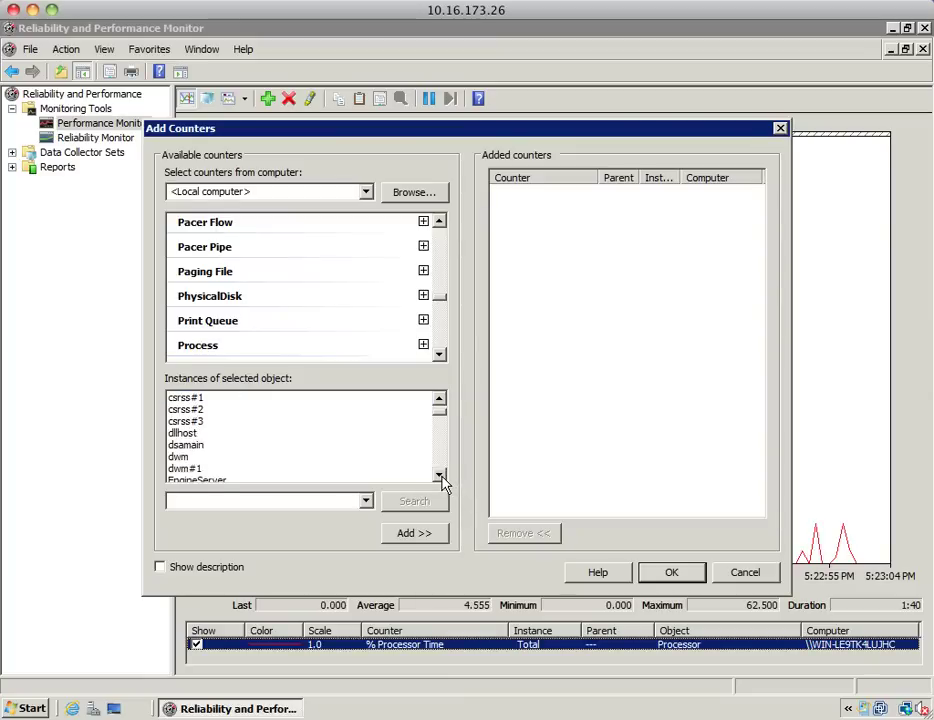
pyautogui.click(440, 476)
pyautogui.click(440, 476)
pyautogui.click(440, 476)
pyautogui.click(440, 476)
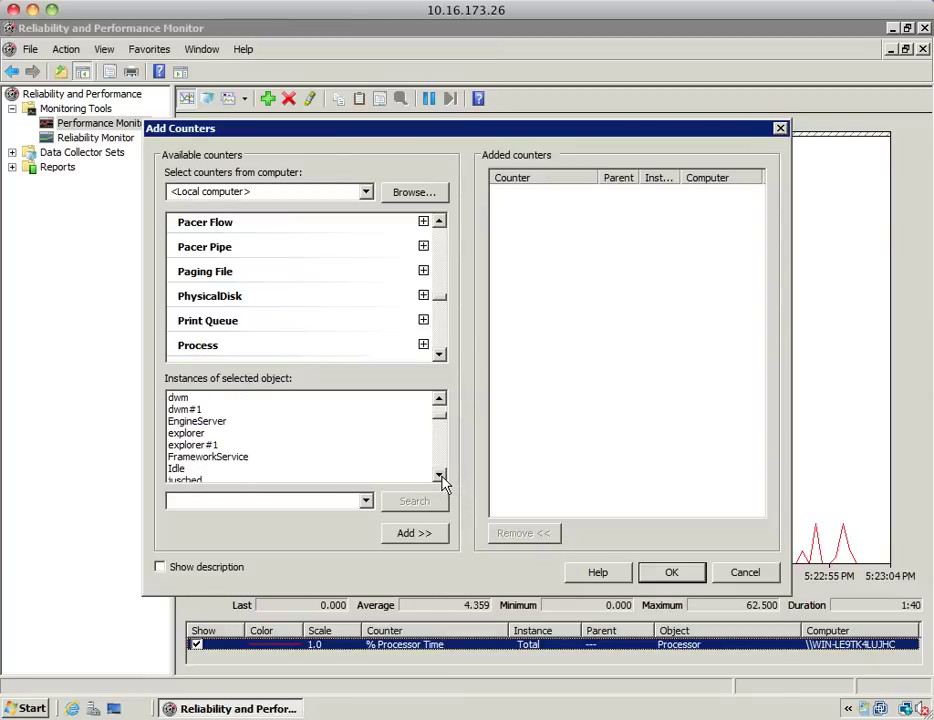
pyautogui.click(204, 423)
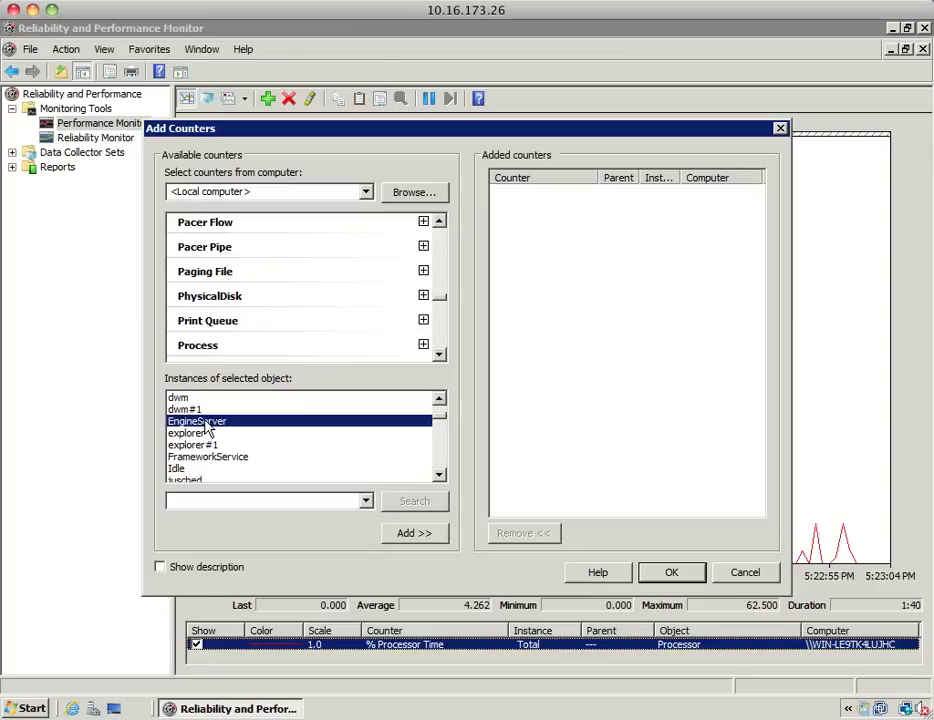
pyautogui.click(427, 536)
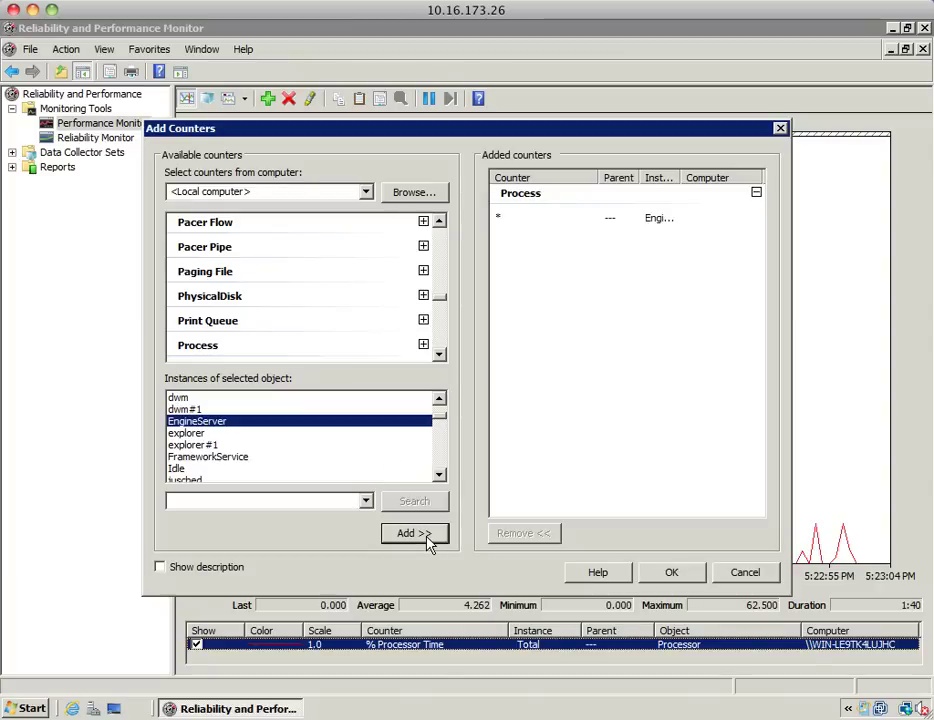
pyautogui.click(680, 579)
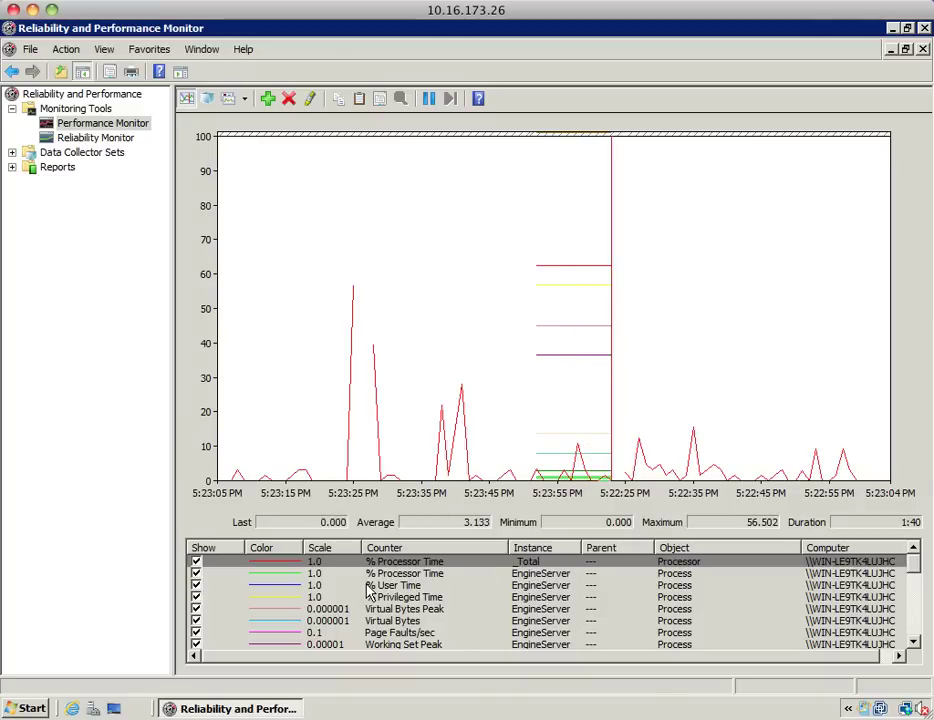
# - Highlight the EngineServer Virtual Bytes Peak line in the graph to view it, and turn highlighting off again
pyautogui.click(343, 610)
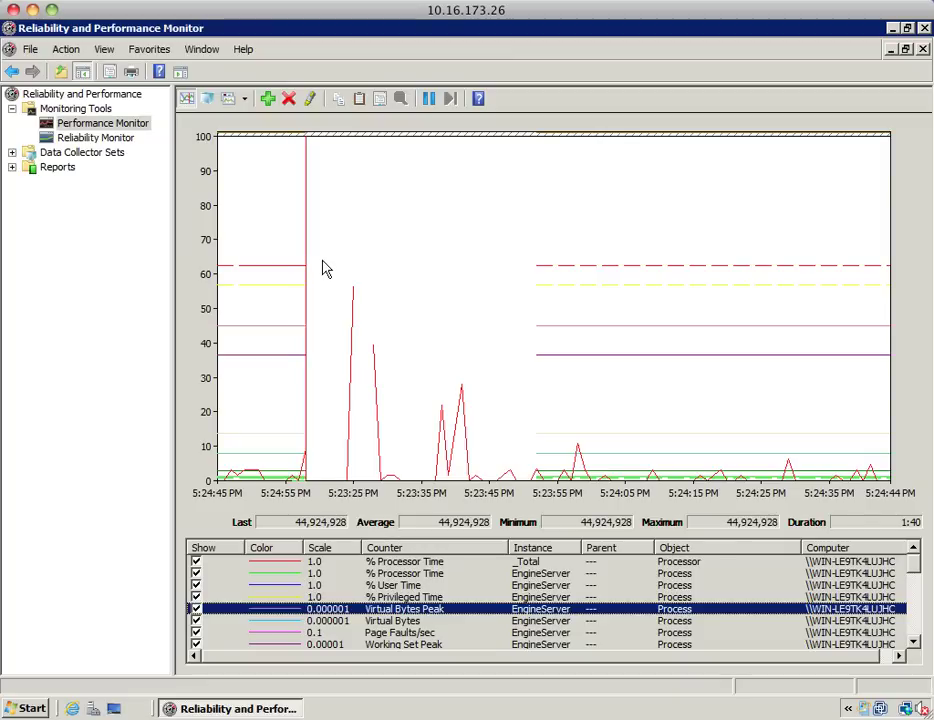
pyautogui.click(311, 101)
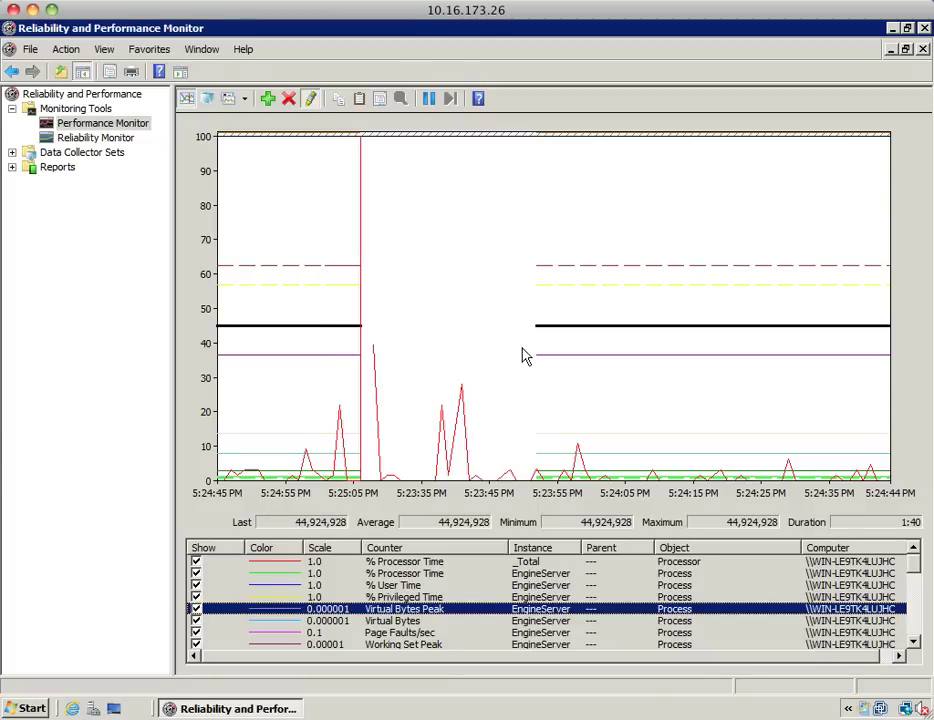
pyautogui.click(315, 101)
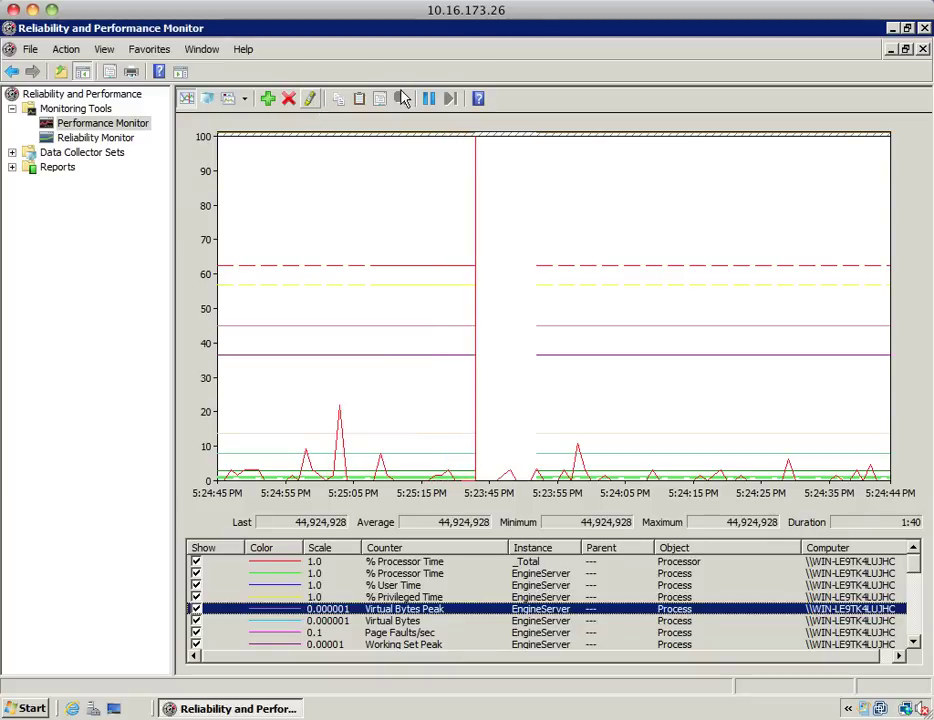
# - Start a new data collector set under the User Defined sets, named "name" and created manually (Advanced)
pyautogui.click(78, 154)
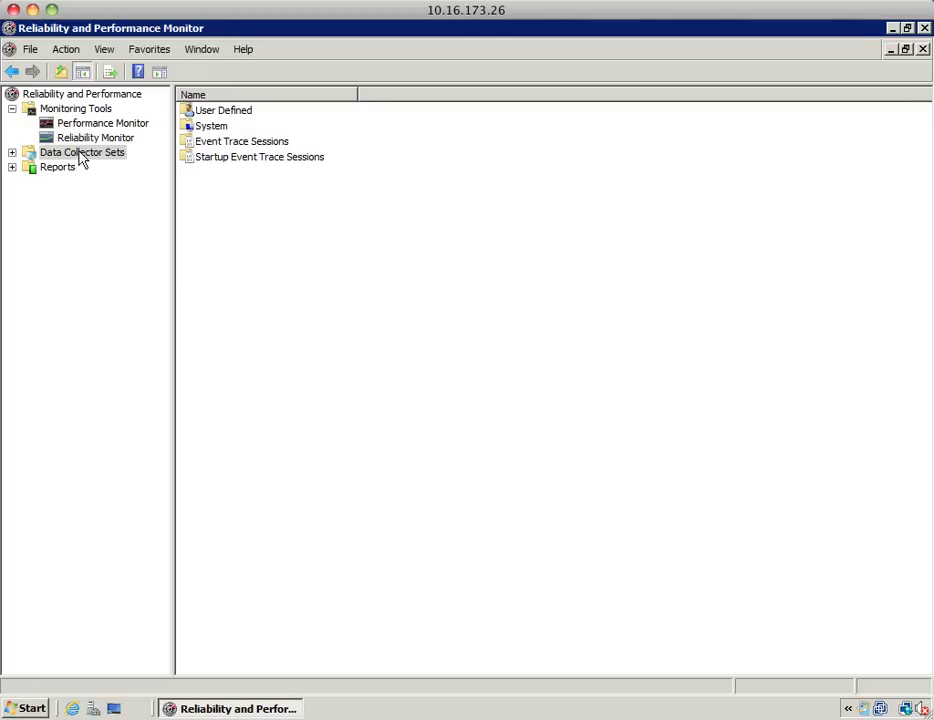
pyautogui.click(82, 155)
pyautogui.doubleClick(82, 155)
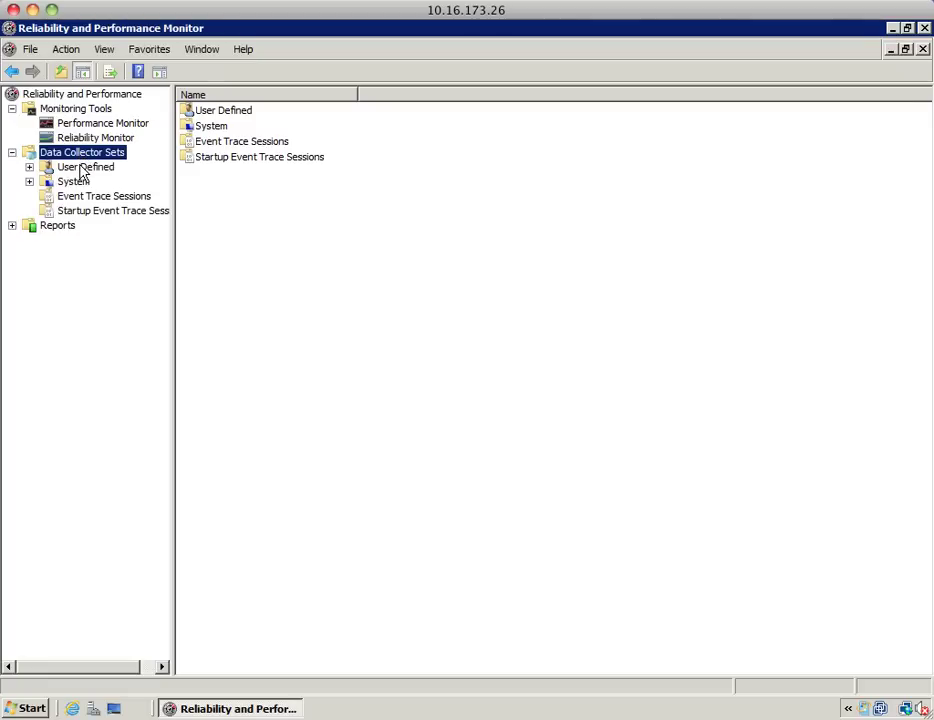
pyautogui.click(84, 168)
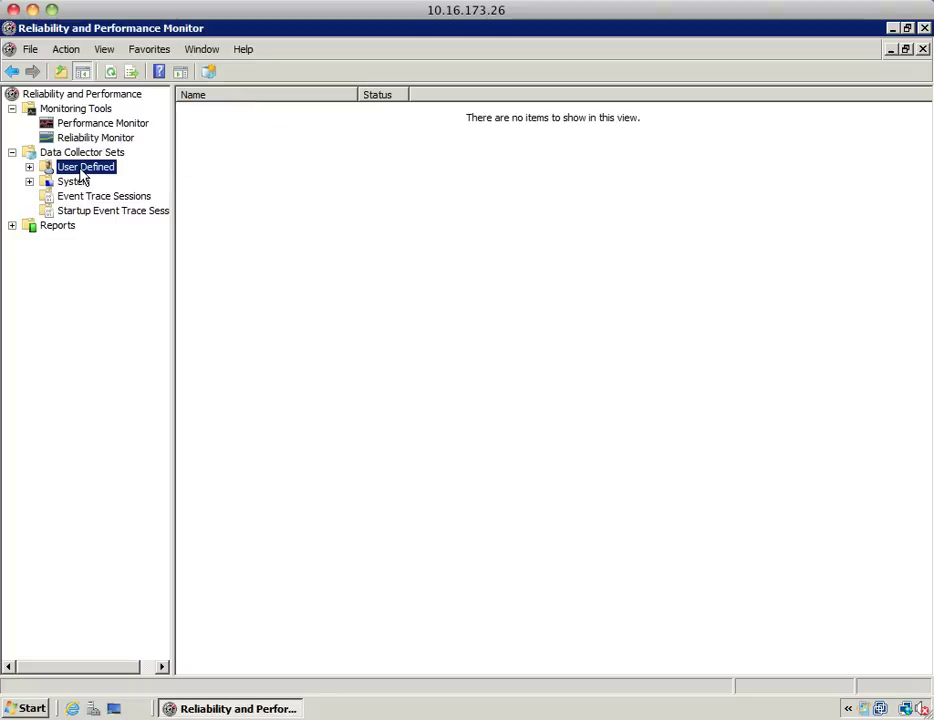
pyautogui.rightClick(83, 175)
pyautogui.moveTo(120, 183)
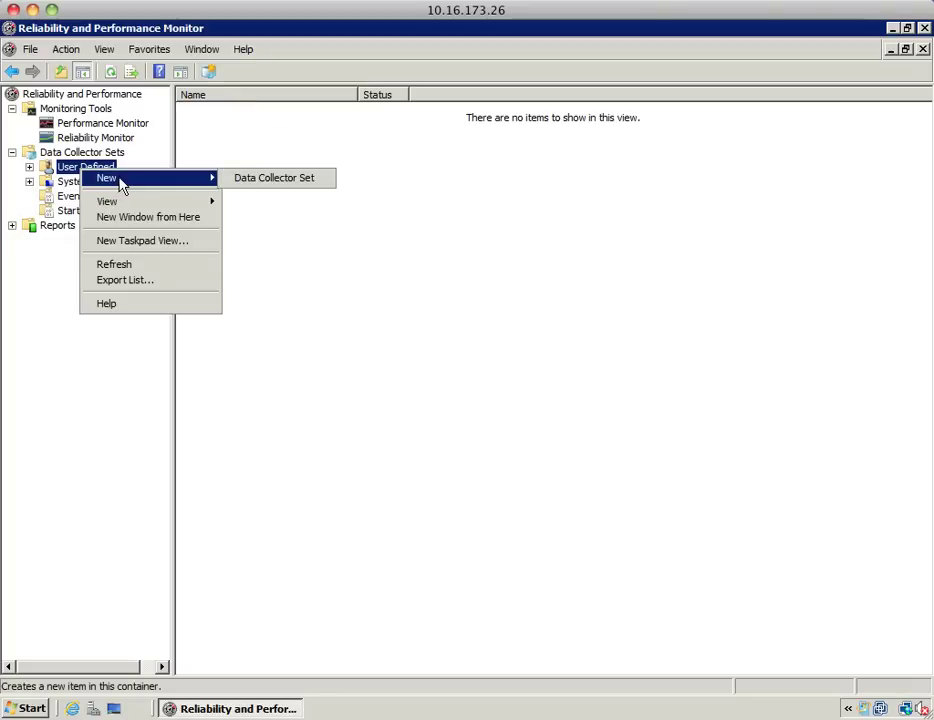
pyautogui.click(276, 179)
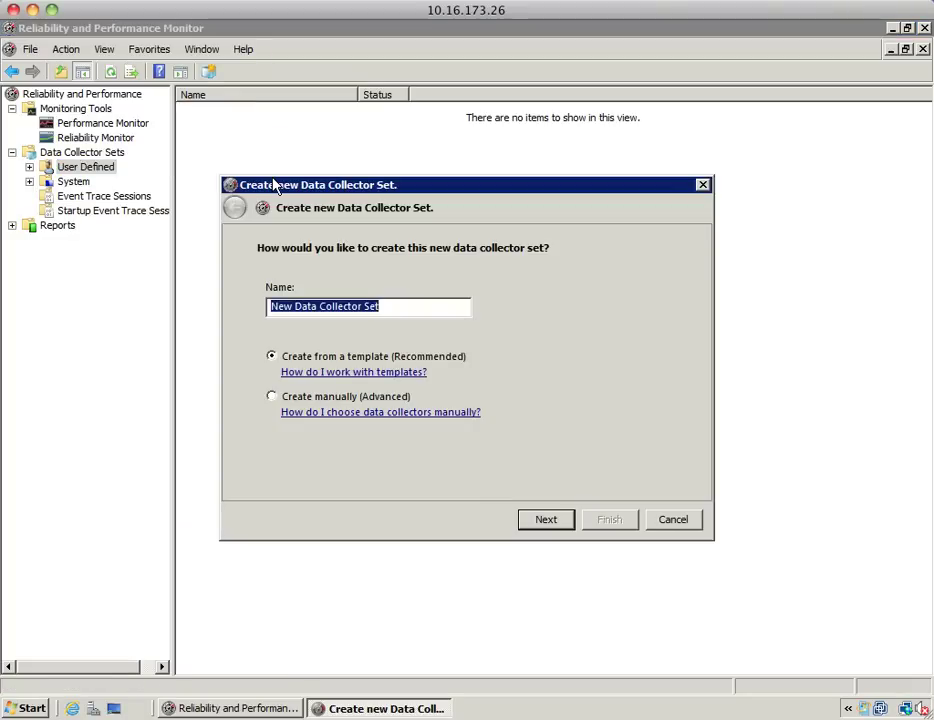
pyautogui.write('name')
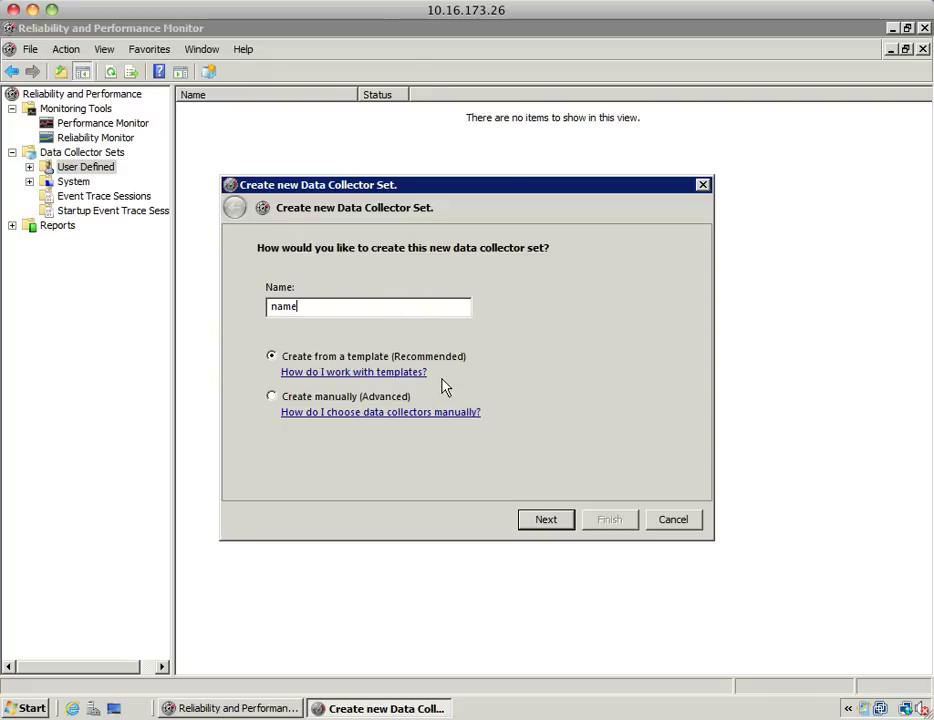
pyautogui.click(330, 397)
pyautogui.click(546, 519)
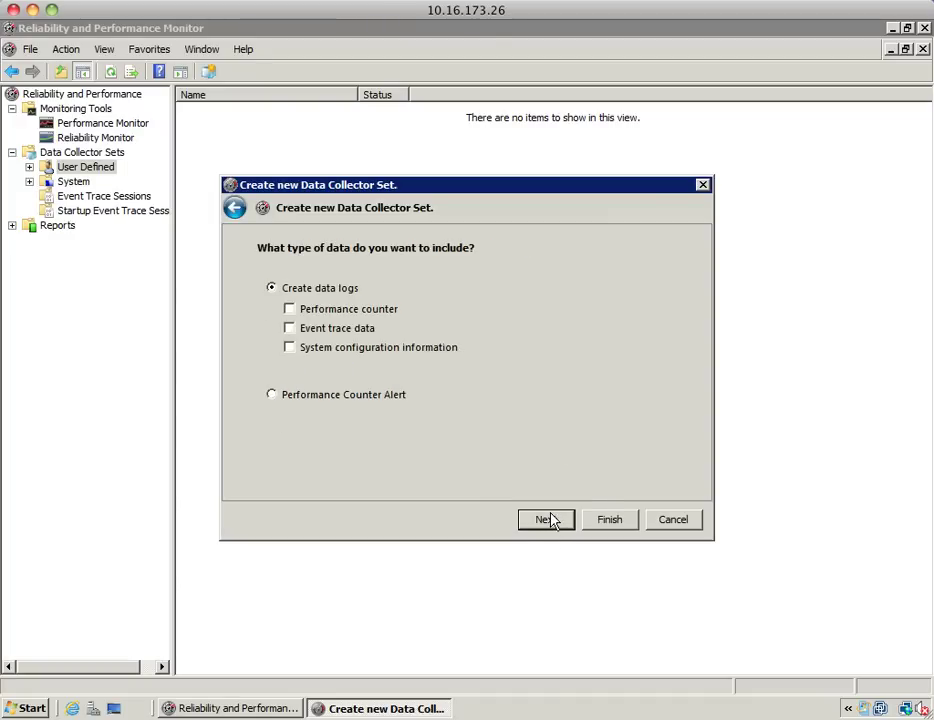
# - Include performance counter data logs in the set and add all Processor counters for the _Total instance
pyautogui.click(363, 316)
pyautogui.click(548, 524)
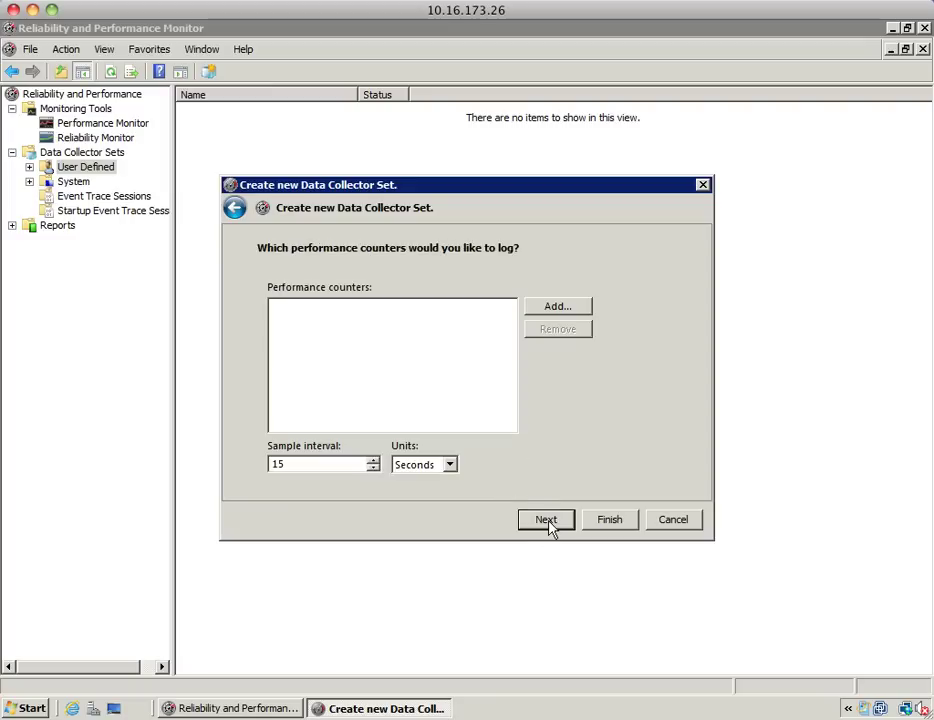
pyautogui.click(563, 309)
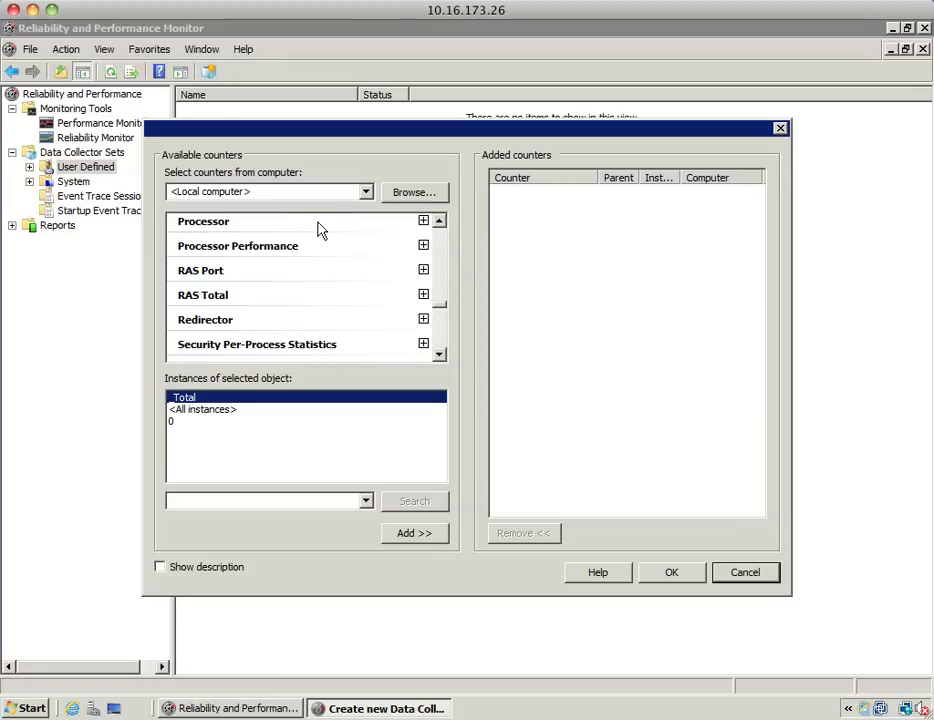
pyautogui.doubleClick(240, 223)
pyautogui.doubleClick(240, 223)
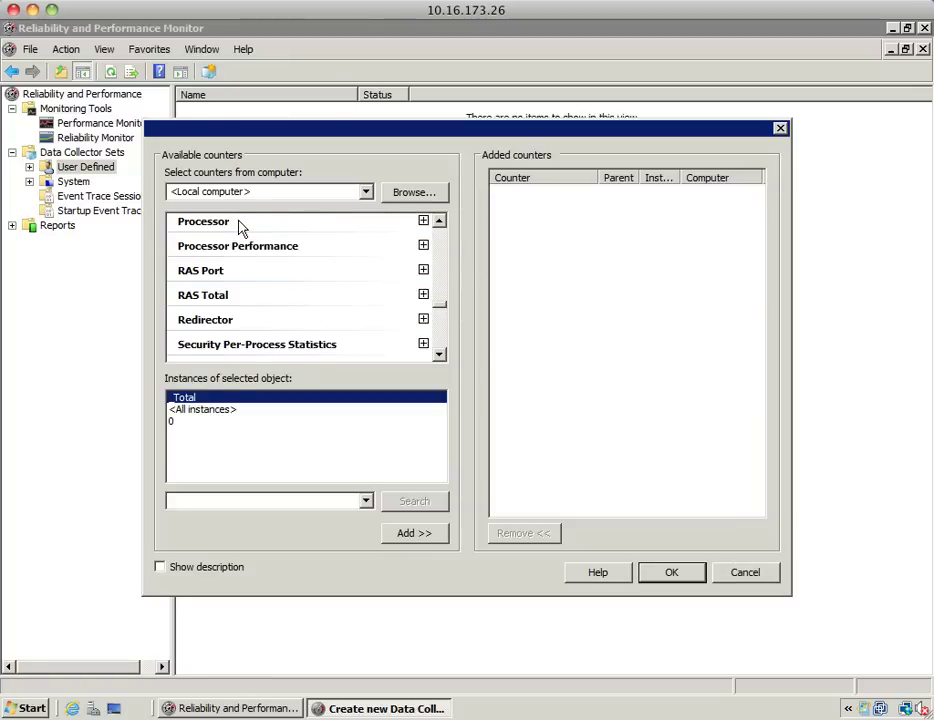
pyautogui.click(416, 537)
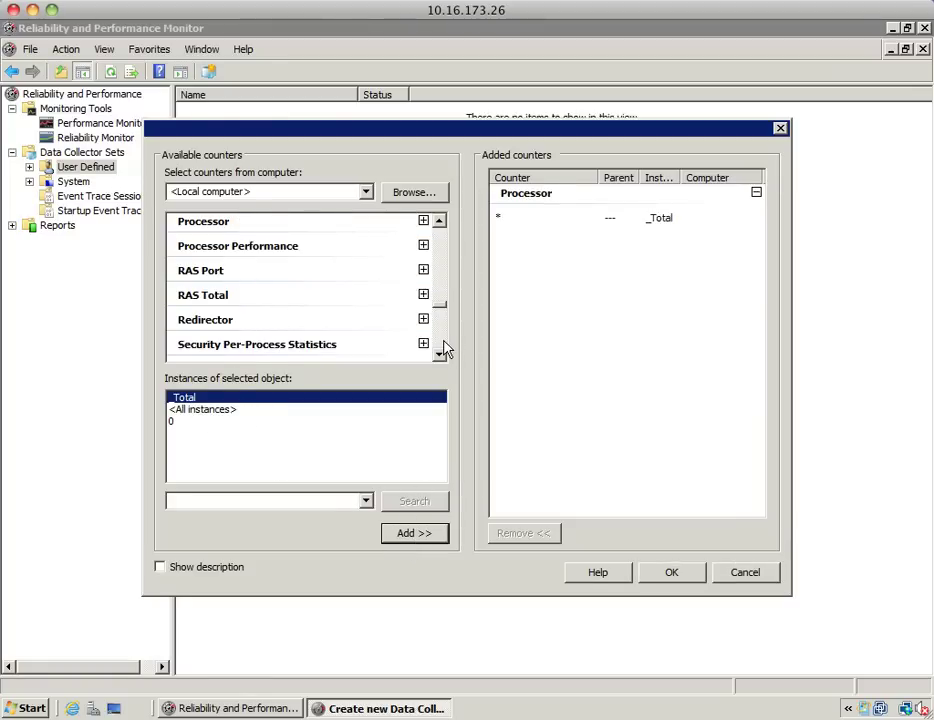
# - Add all counters of the System object to the data collector set and confirm the counter selection
pyautogui.scroll(-2, 446, 348)
pyautogui.scroll(-2, 446, 348)
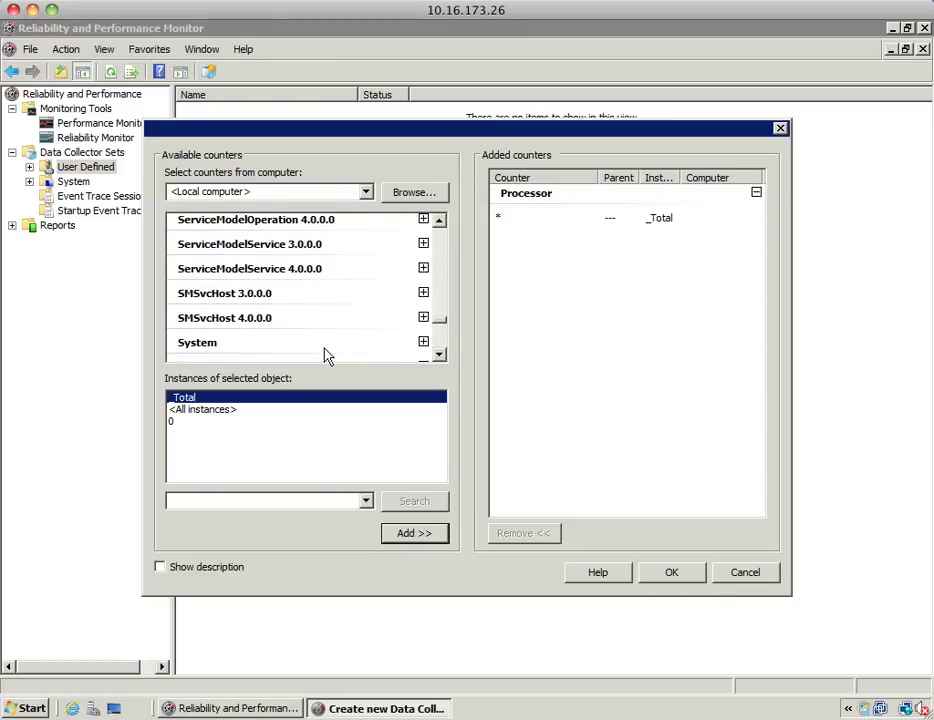
pyautogui.click(298, 345)
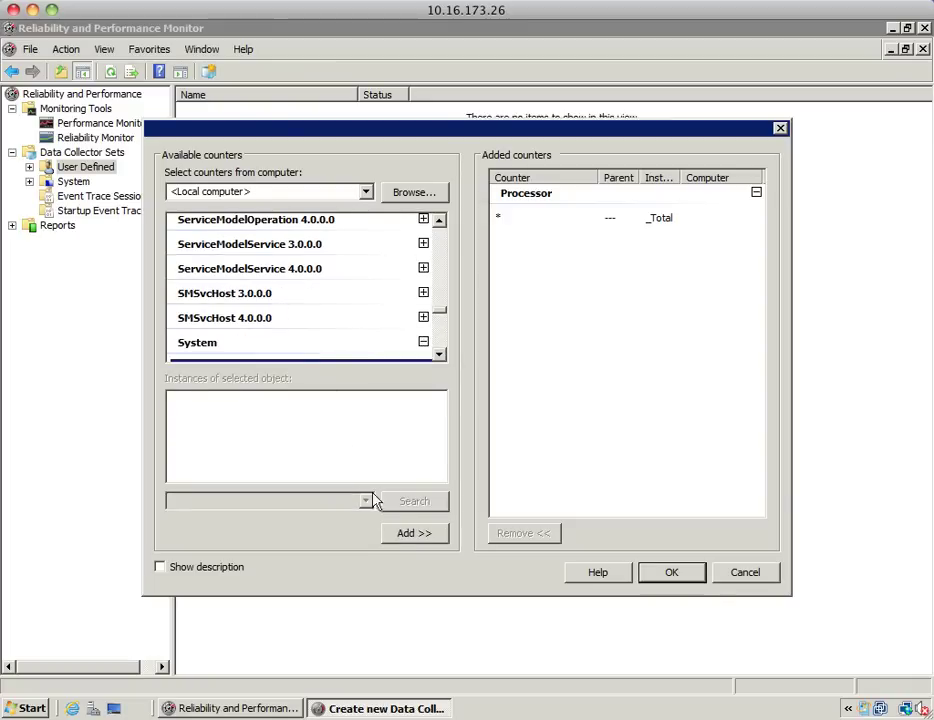
pyautogui.click(400, 537)
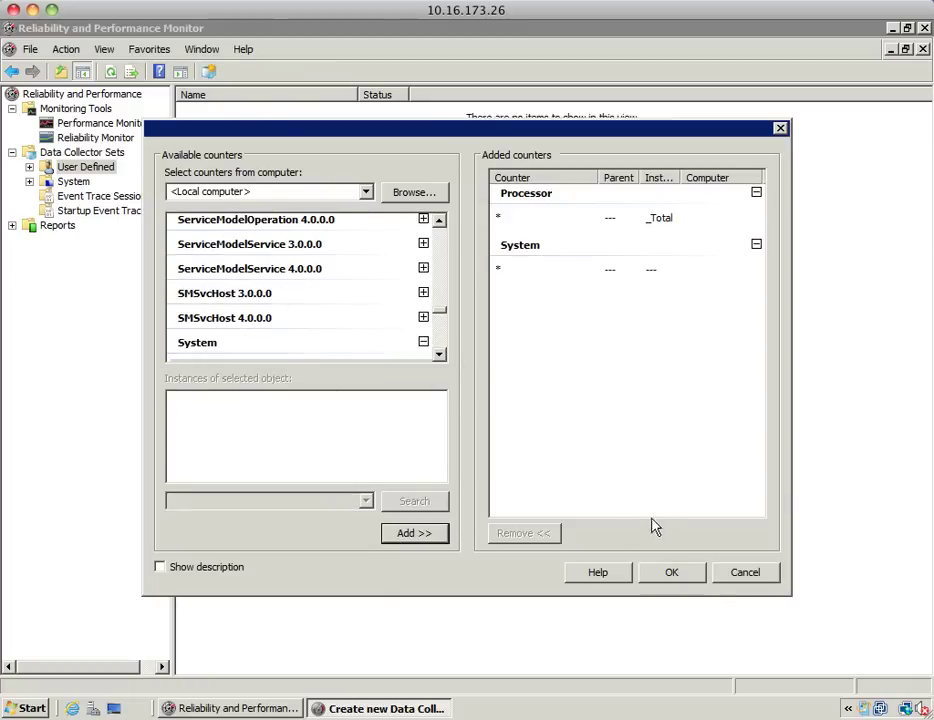
pyautogui.click(671, 573)
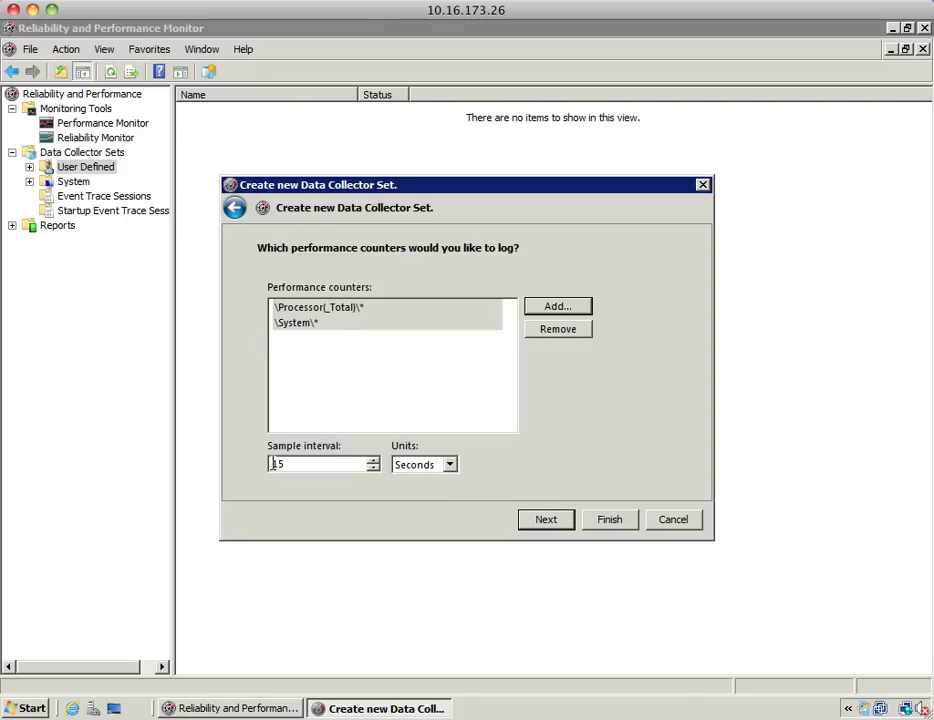
# - Set the counters' sample interval to 5 seconds and continue to the save location
pyautogui.doubleClick(358, 464)
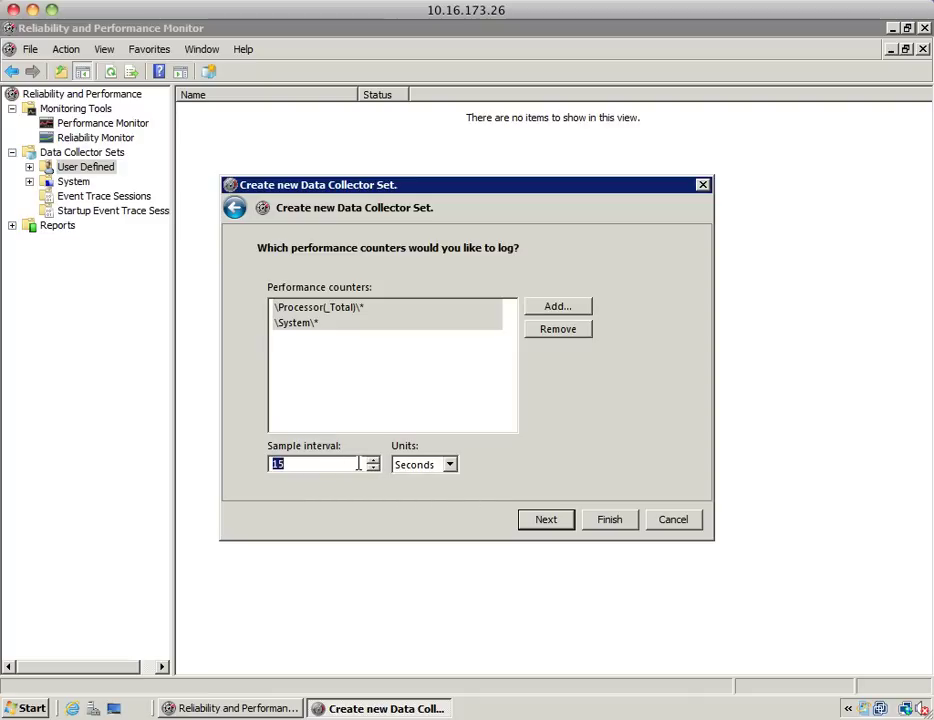
pyautogui.write('5')
pyautogui.click(555, 518)
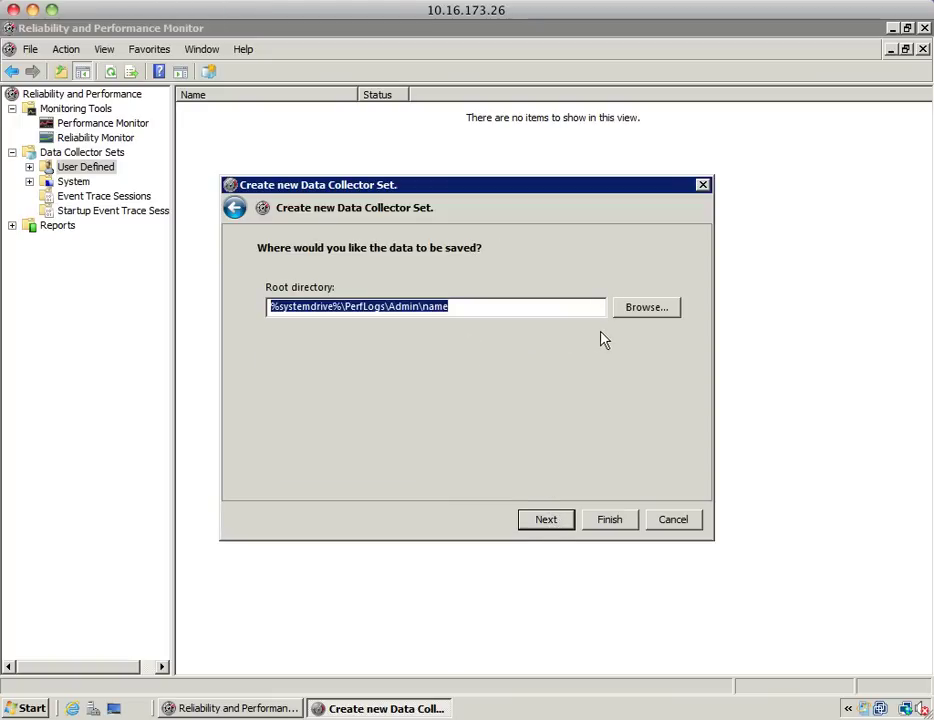
# - Choose the user's Desktop folder under C:\Users as the root directory and finish creating the set with Save and close
pyautogui.click(640, 309)
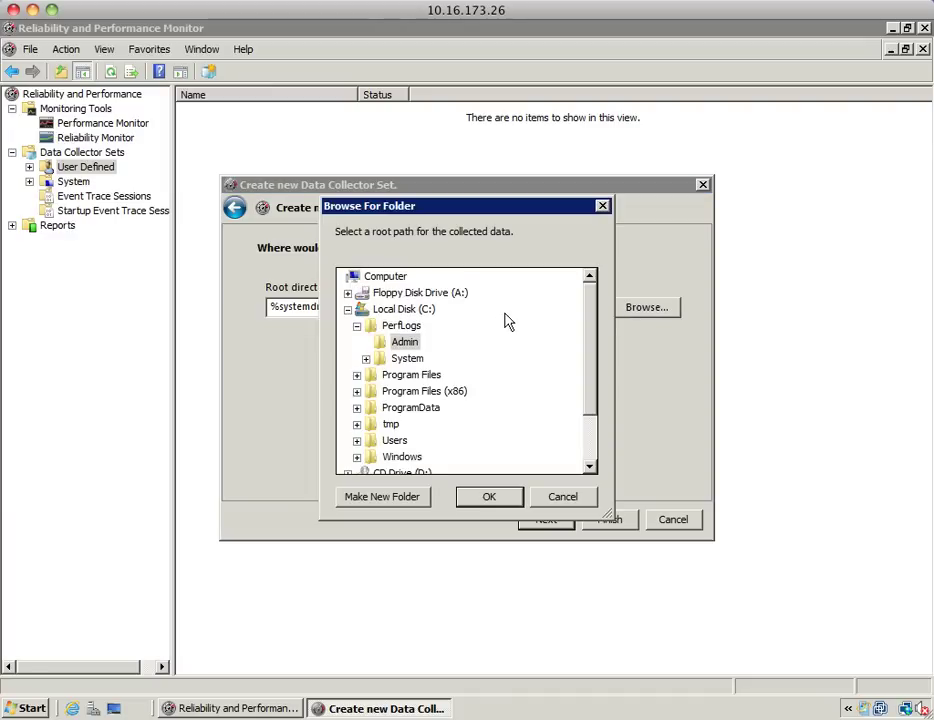
pyautogui.click(395, 441)
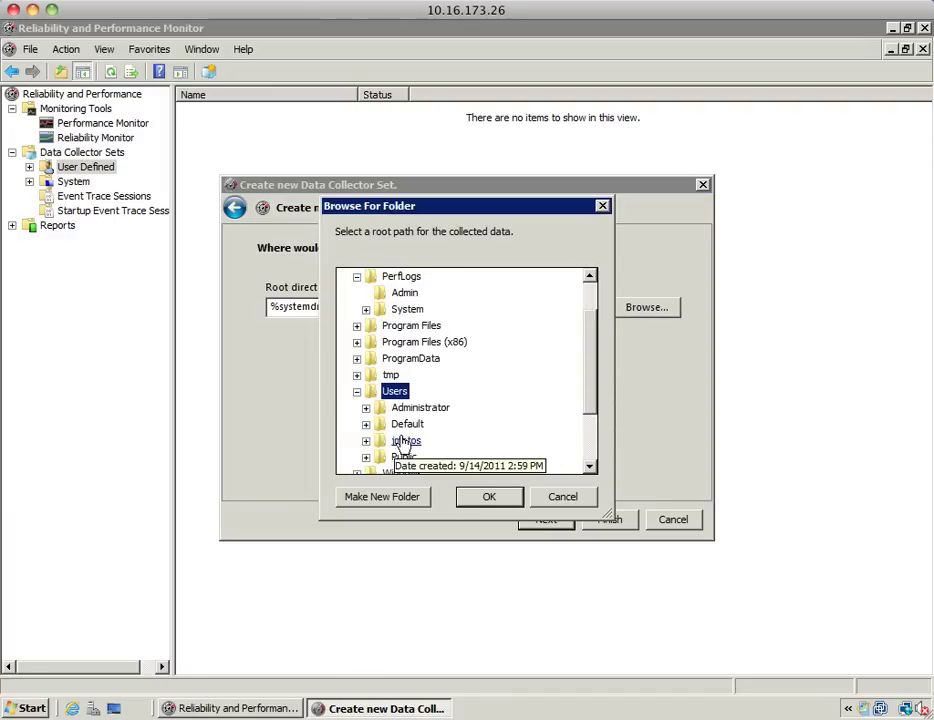
pyautogui.click(404, 441)
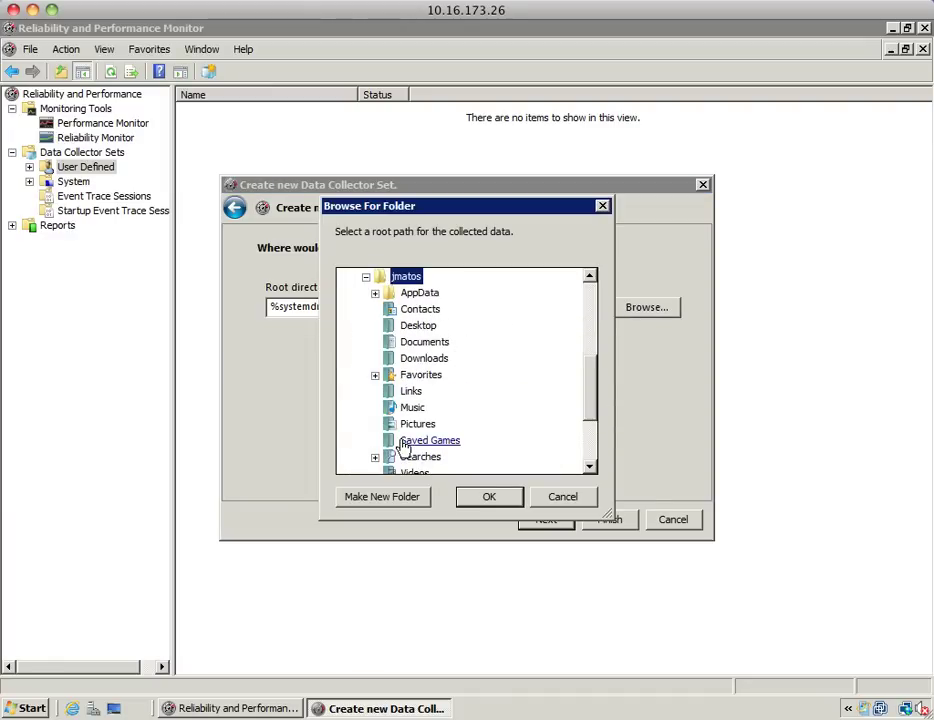
pyautogui.click(425, 327)
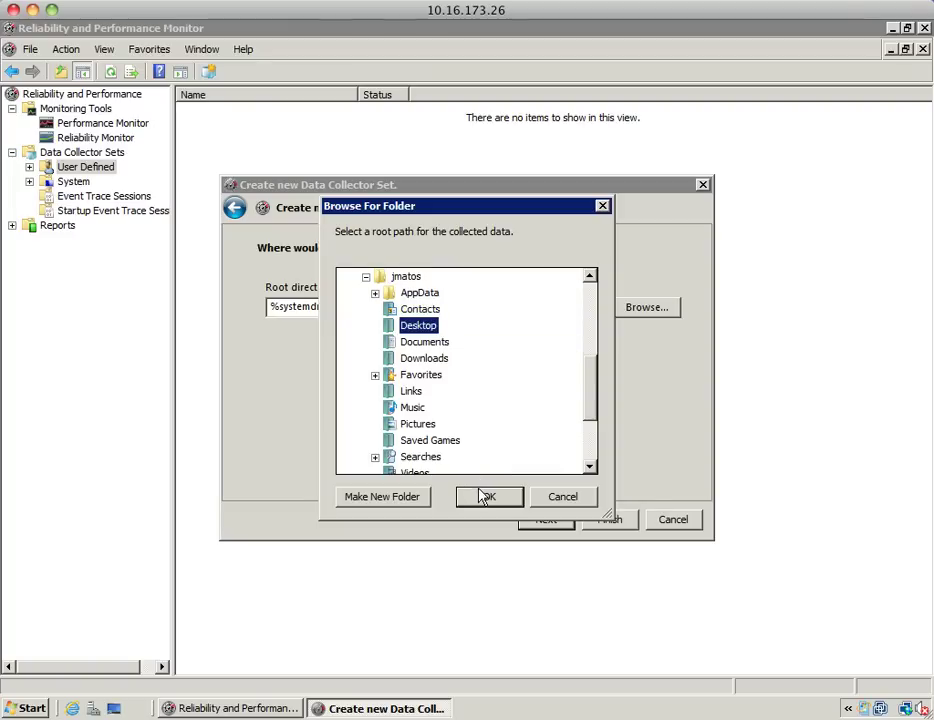
pyautogui.click(486, 494)
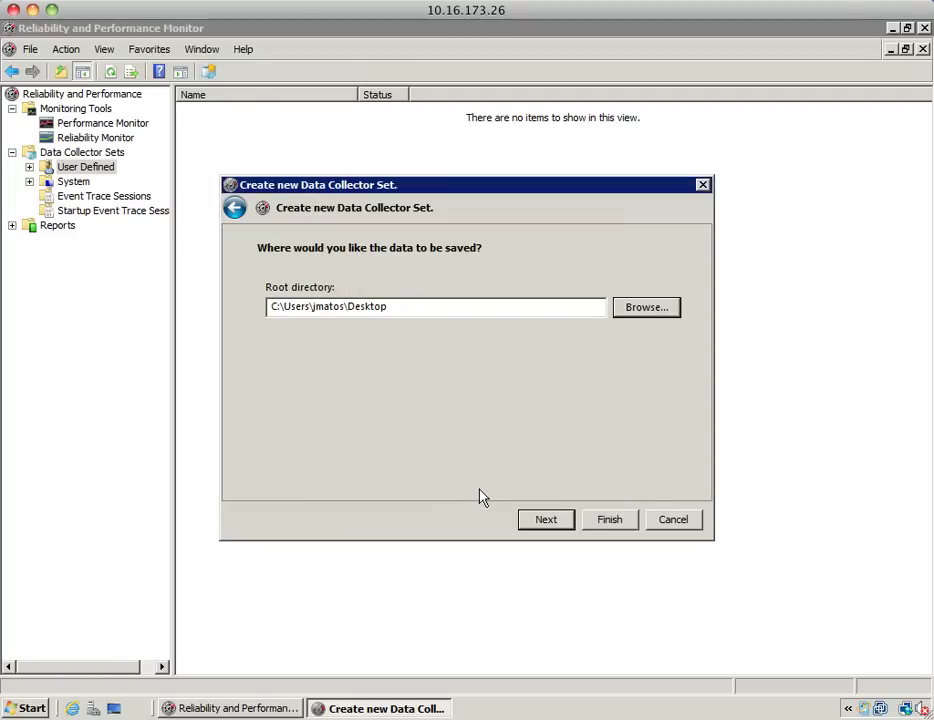
pyautogui.click(566, 521)
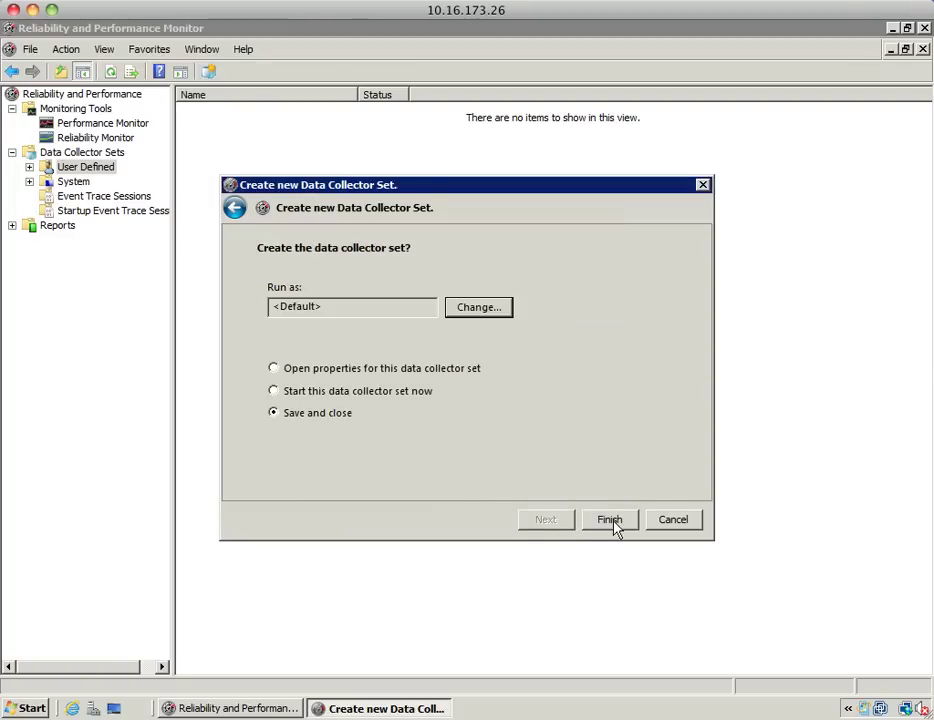
pyautogui.click(612, 521)
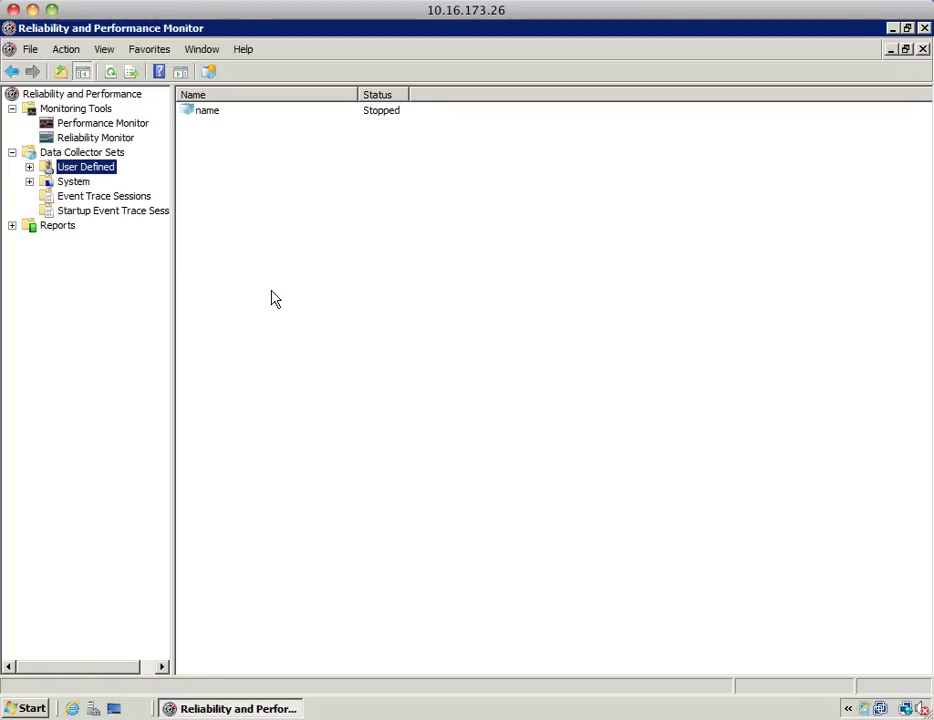
# - Open the properties of the "name" set and examine the options for a new schedule without adding one
pyautogui.rightClick(209, 111)
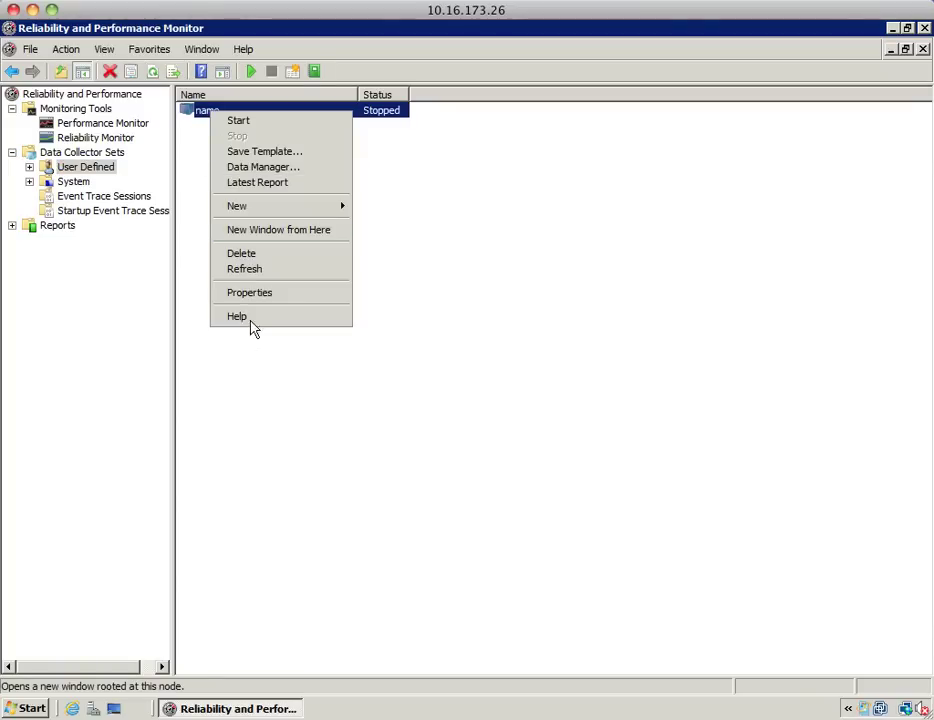
pyautogui.click(257, 294)
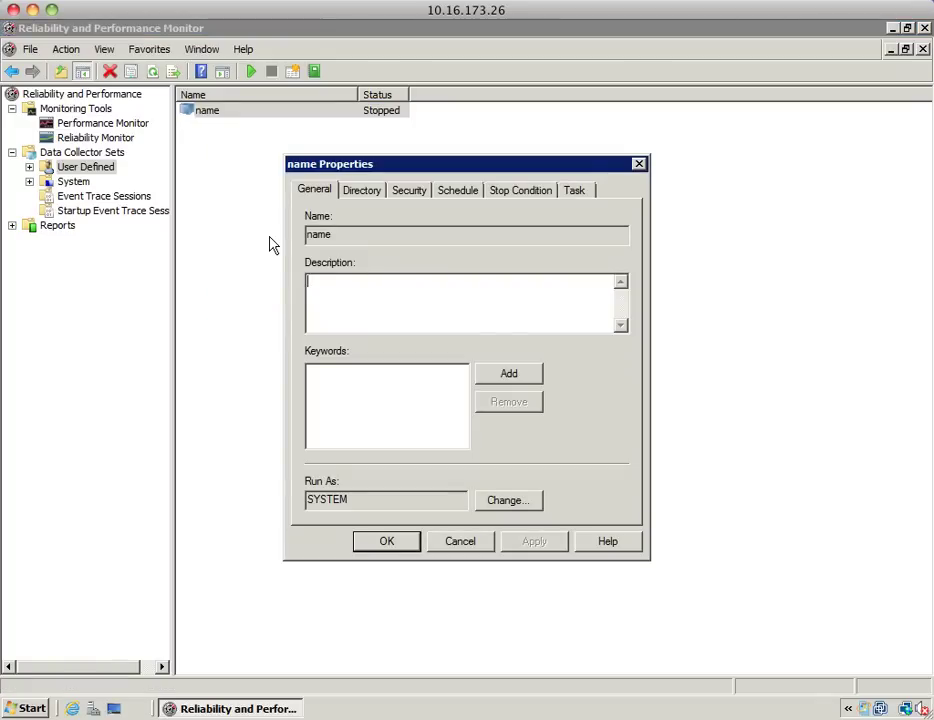
pyautogui.click(459, 199)
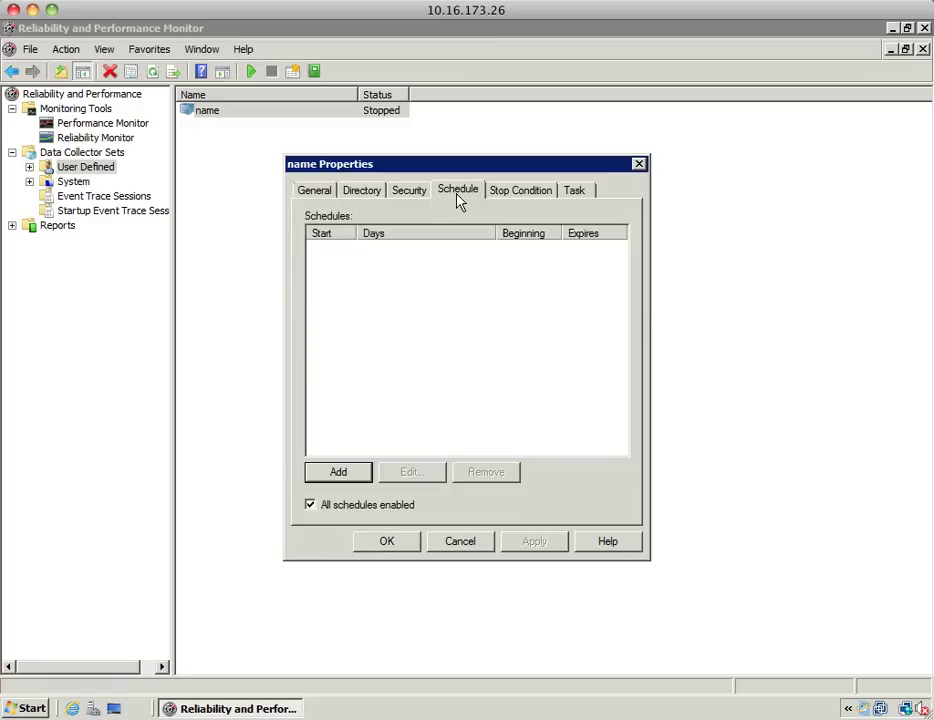
pyautogui.click(340, 475)
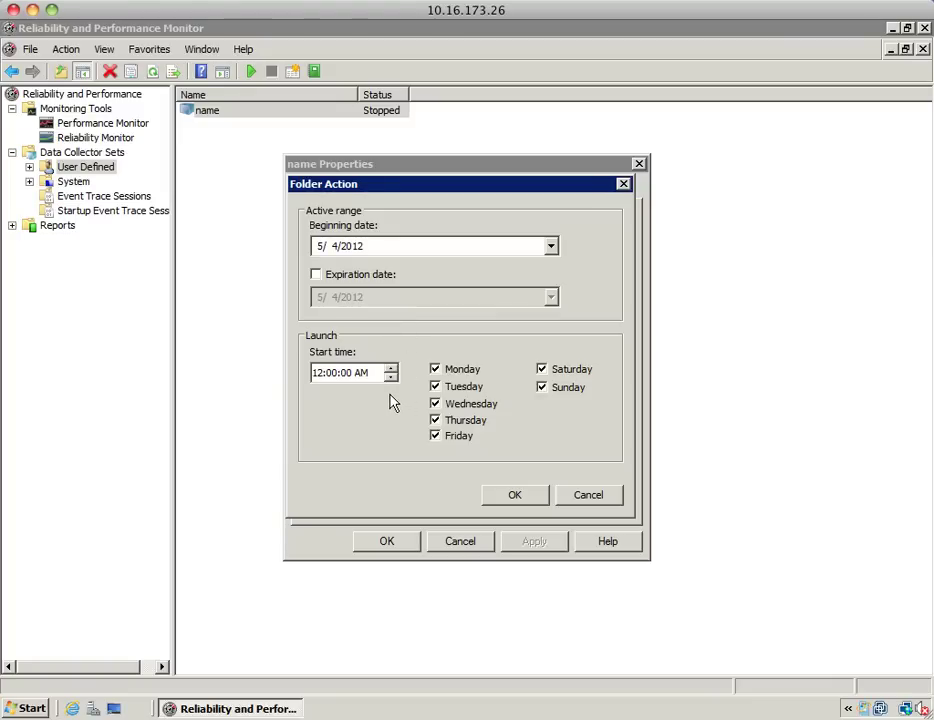
pyautogui.click(599, 499)
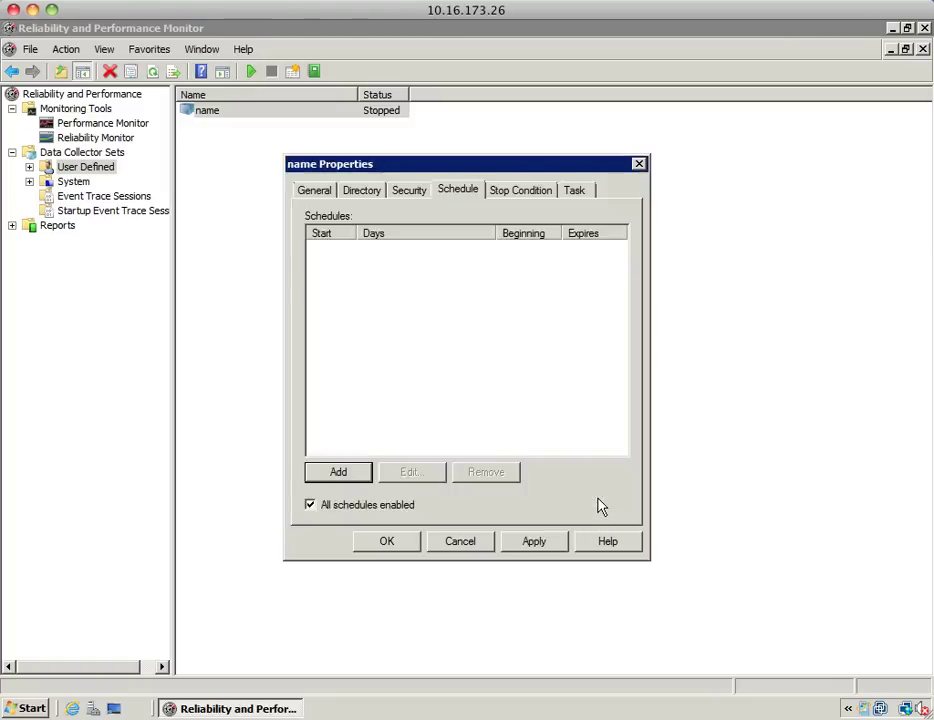
# - Enable an overall duration of 30 seconds as the set's stop condition and save the properties
pyautogui.click(522, 195)
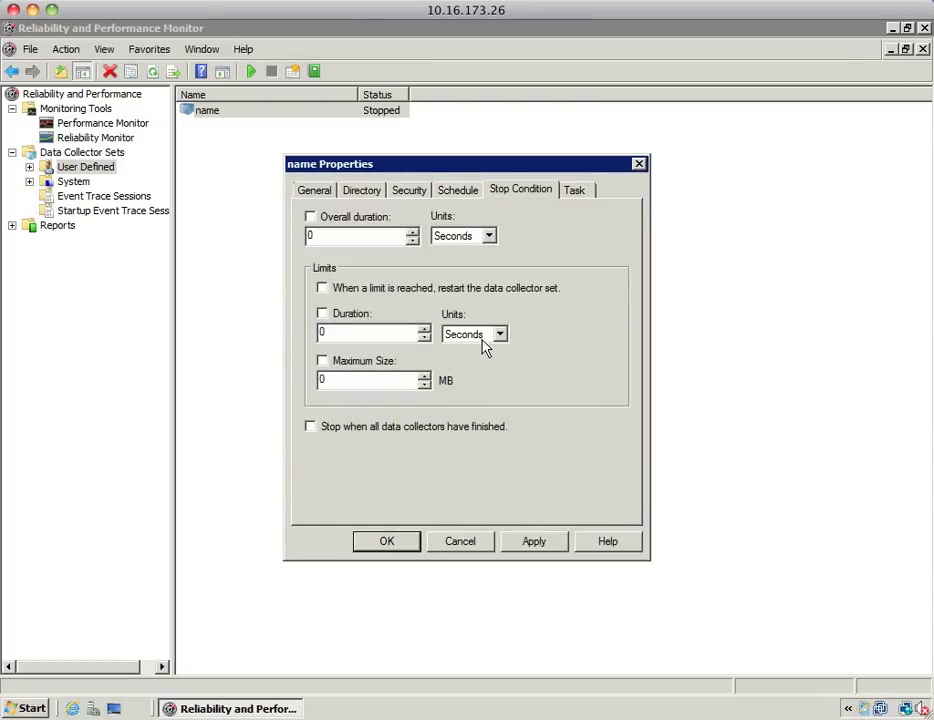
pyautogui.click(310, 216)
pyautogui.doubleClick(355, 235)
pyautogui.write('30')
pyautogui.click(534, 543)
pyautogui.click(390, 543)
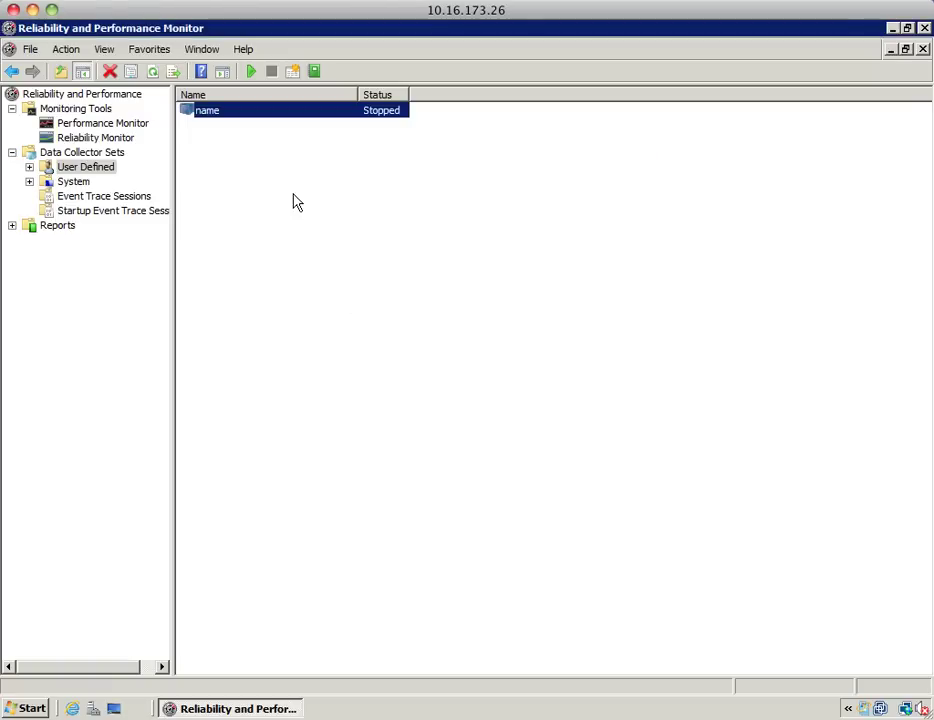
# - Start the "name" data collector set and return to the User Defined sets to check its status
pyautogui.doubleClick(248, 110)
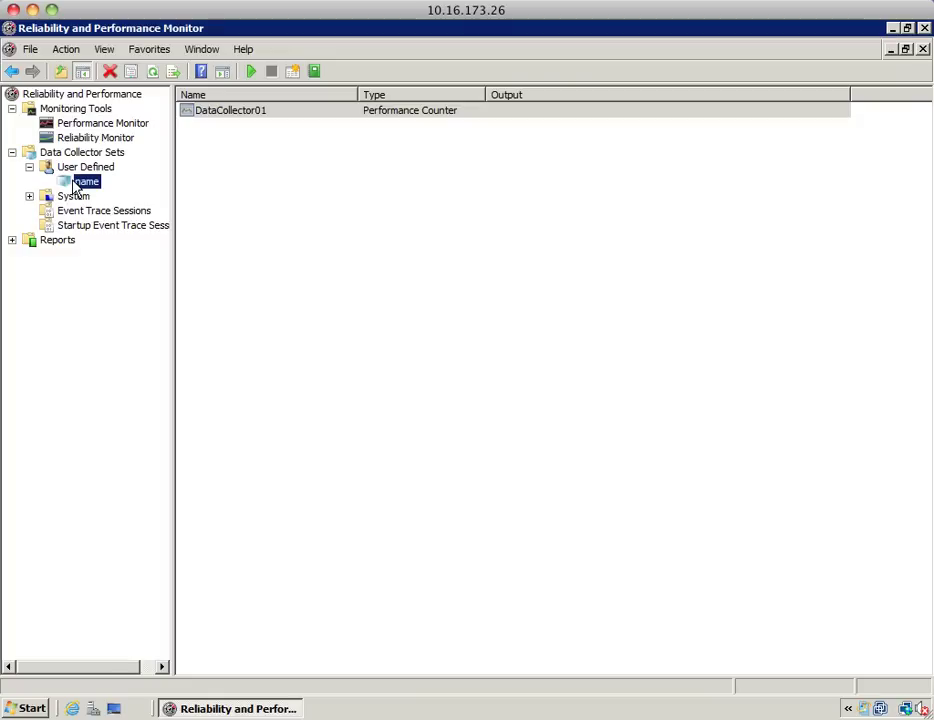
pyautogui.rightClick(73, 187)
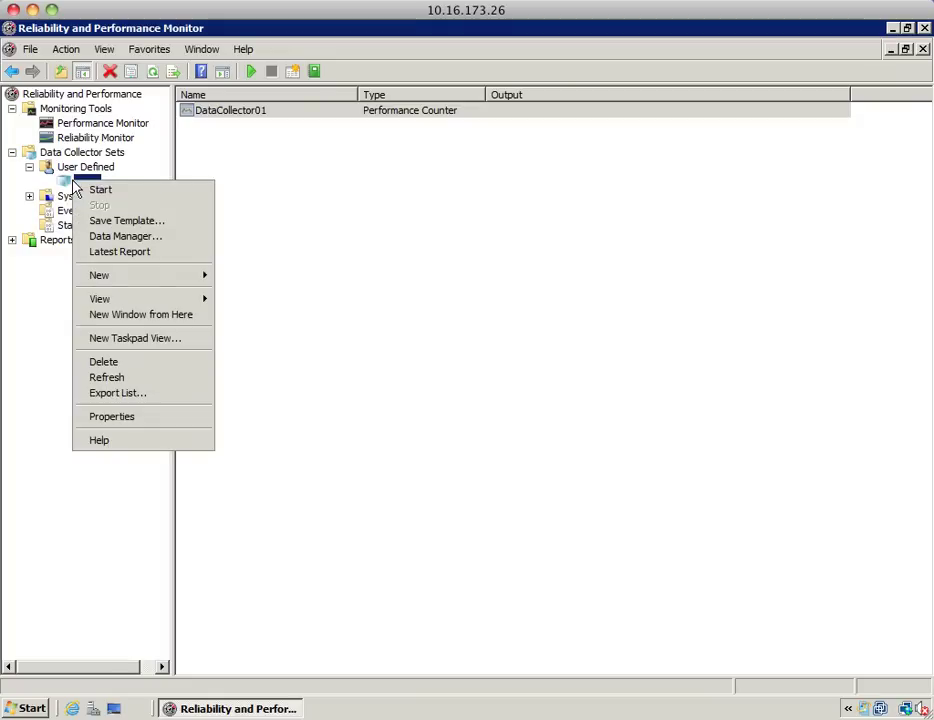
pyautogui.click(99, 192)
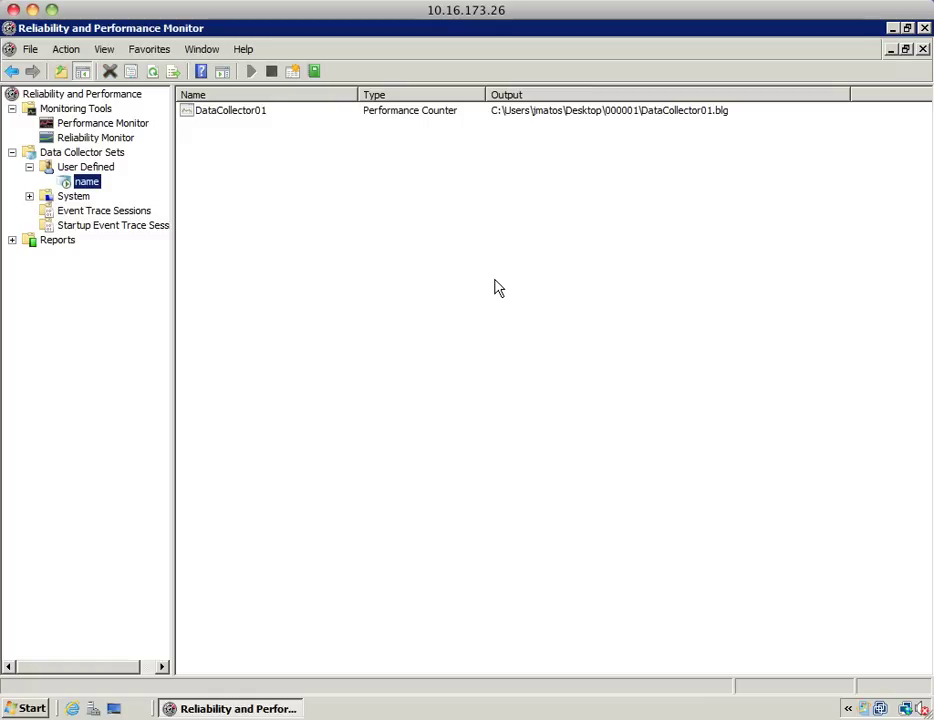
pyautogui.press('Up')
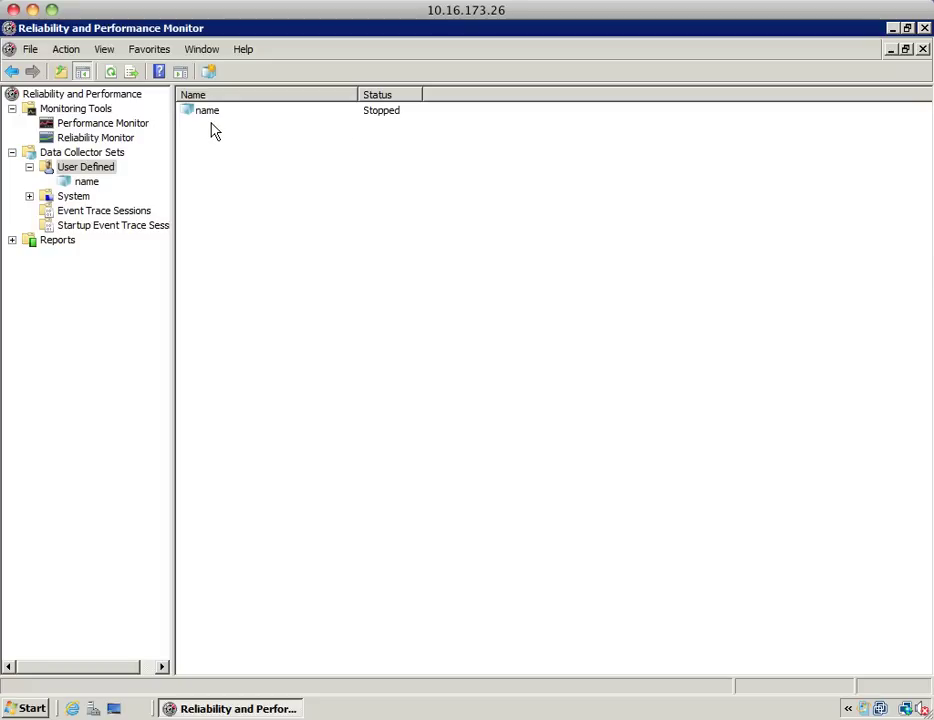
# - Open the 000001 folder on the desktop, granting access to it, check the collected log file, and close the folder
pyautogui.click(892, 30)
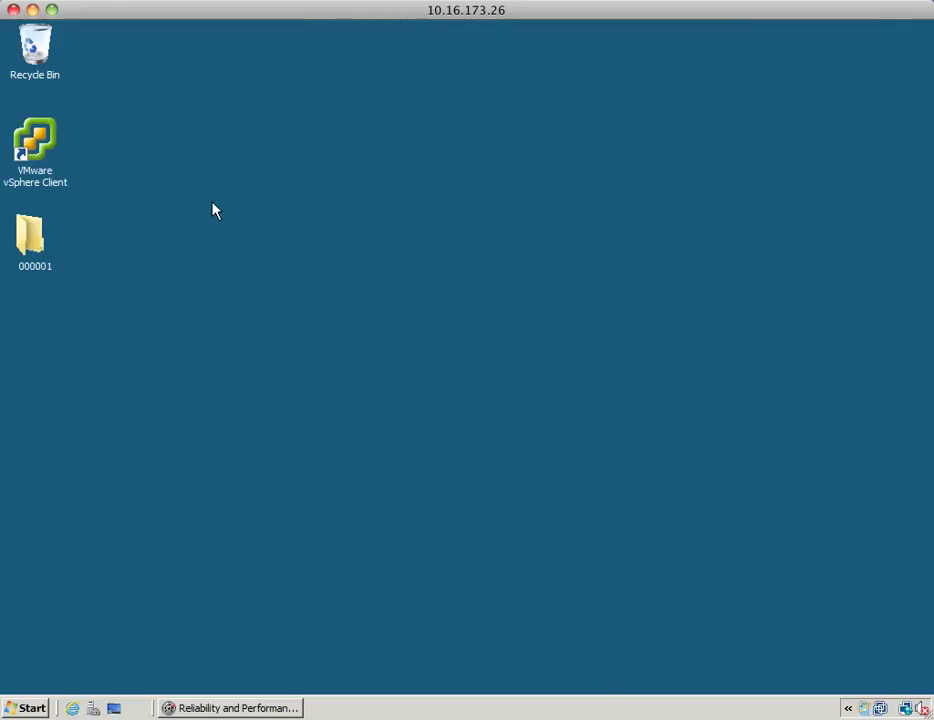
pyautogui.doubleClick(38, 240)
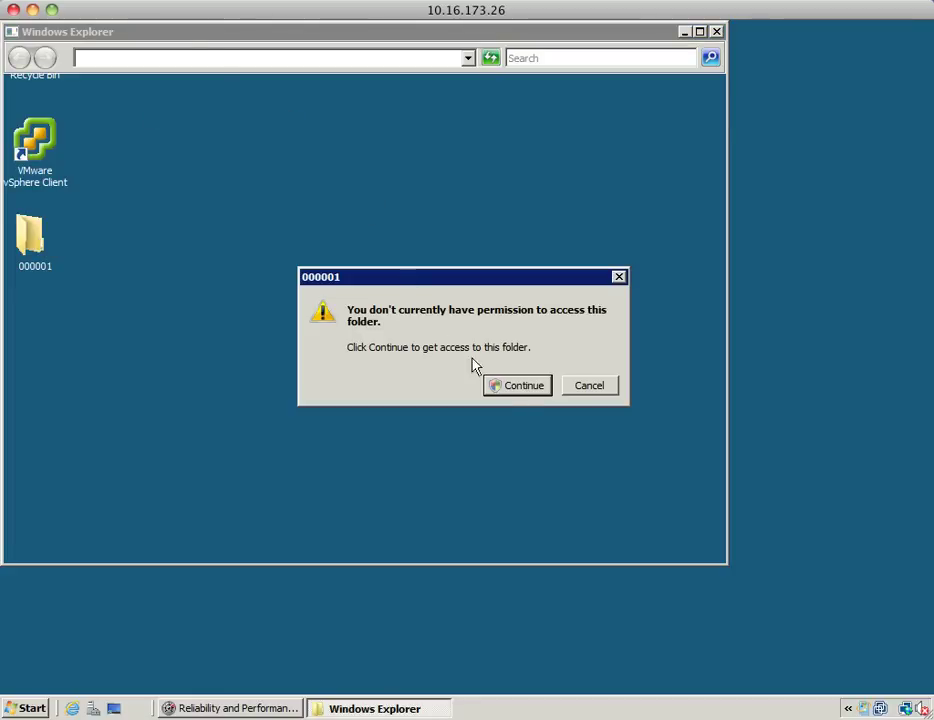
pyautogui.click(522, 392)
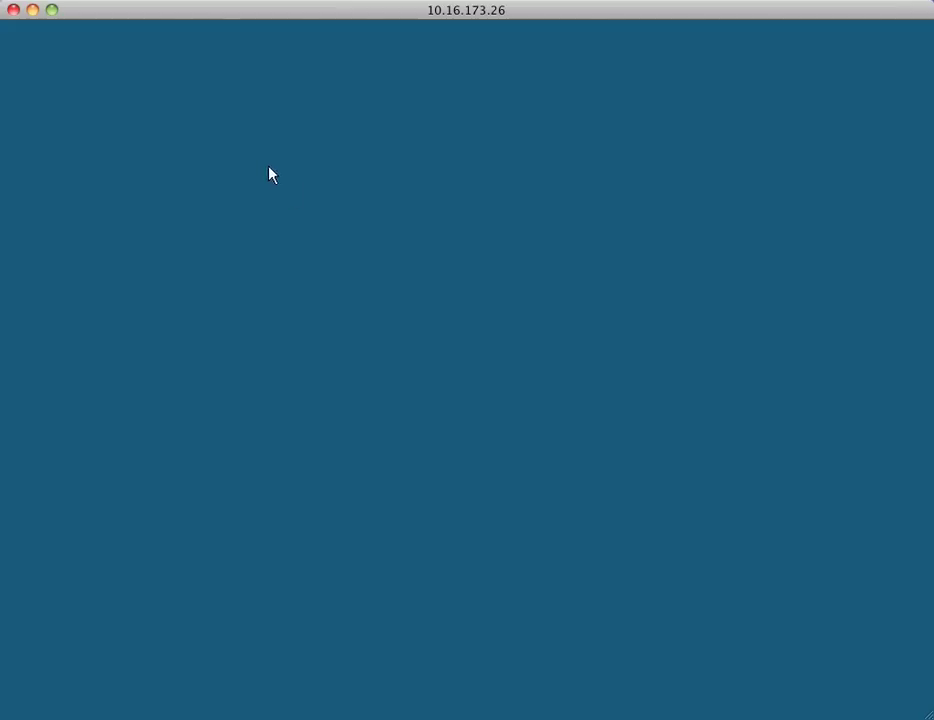
pyautogui.click(263, 173)
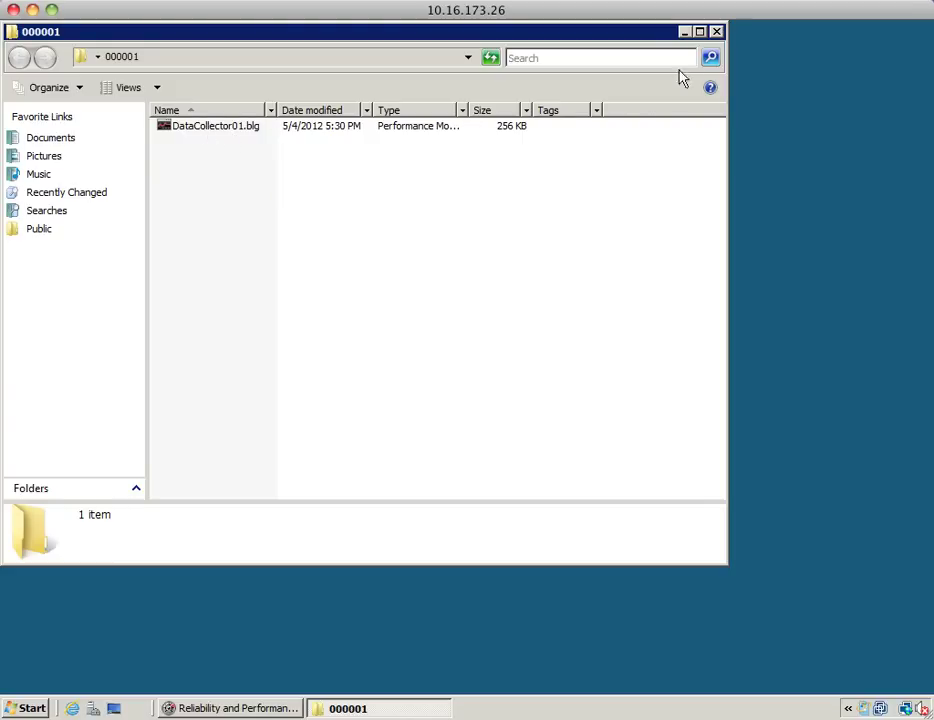
pyautogui.click(716, 31)
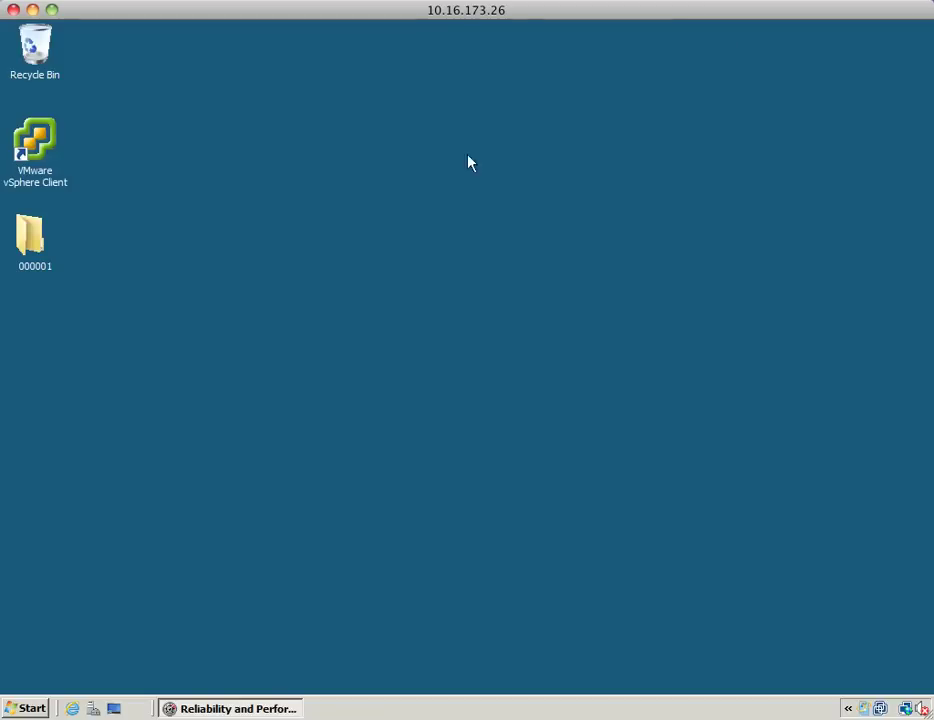
# - Return to Reliability and Performance Monitor and remove all counters from the Performance Monitor graph
pyautogui.click(211, 709)
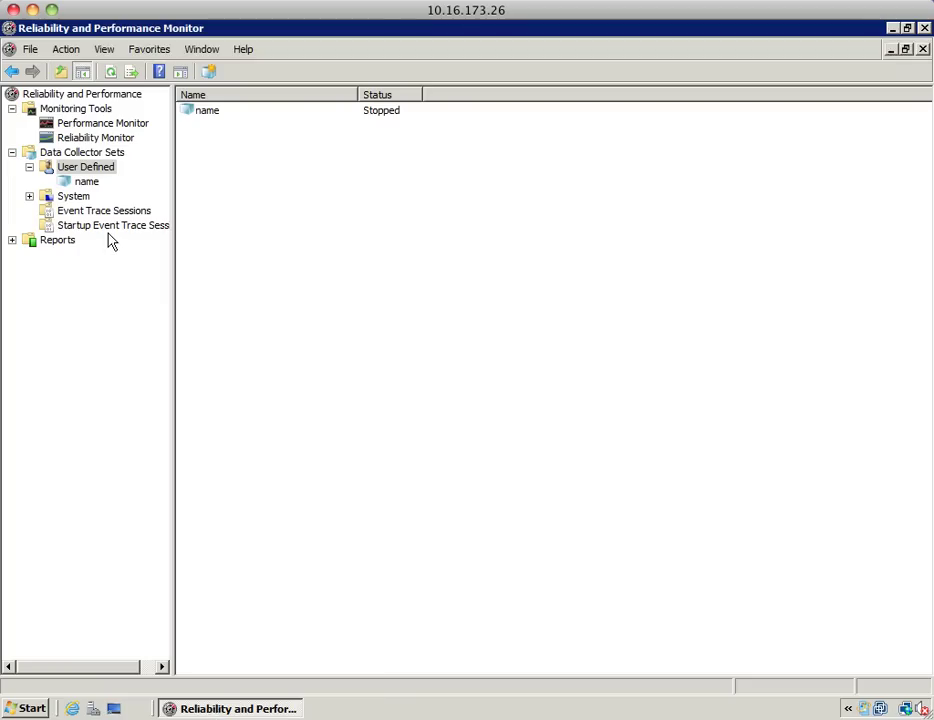
pyautogui.click(113, 127)
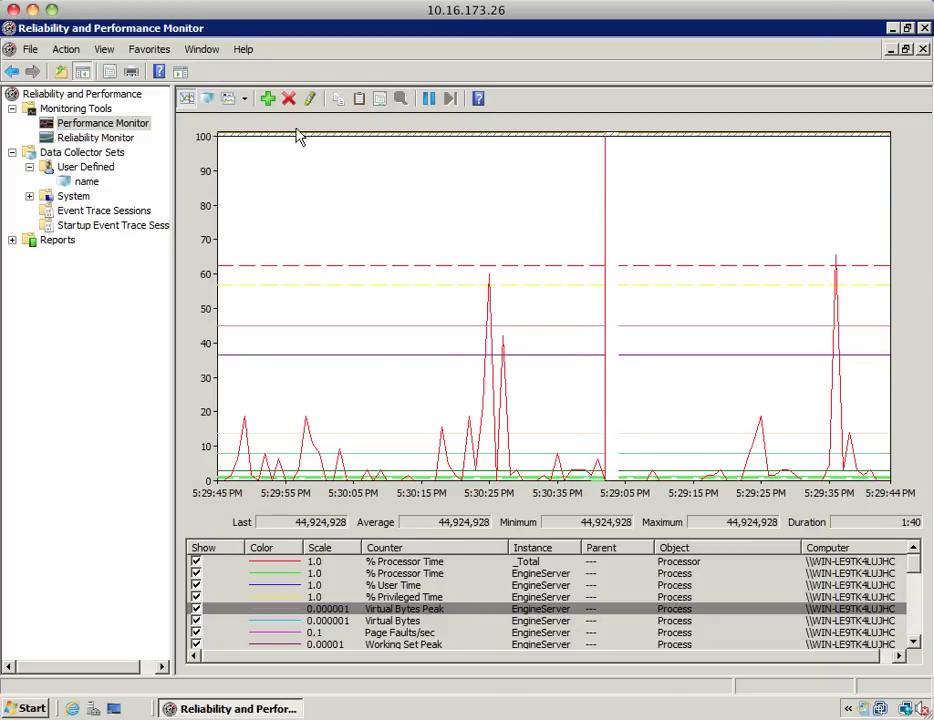
pyautogui.click(371, 602)
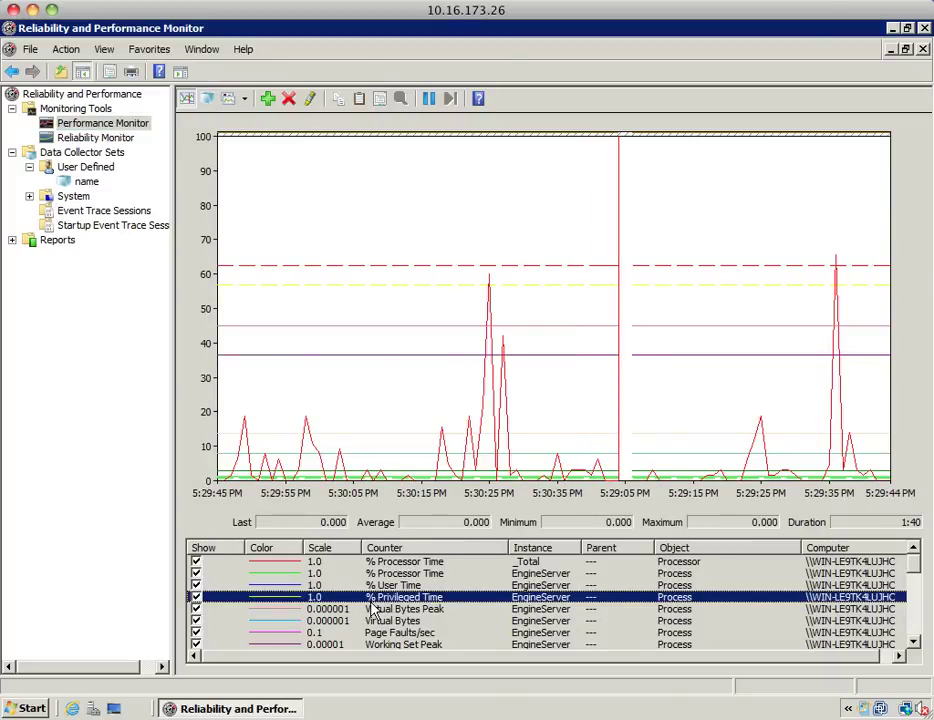
pyautogui.hotkey('ctrl', 'a')
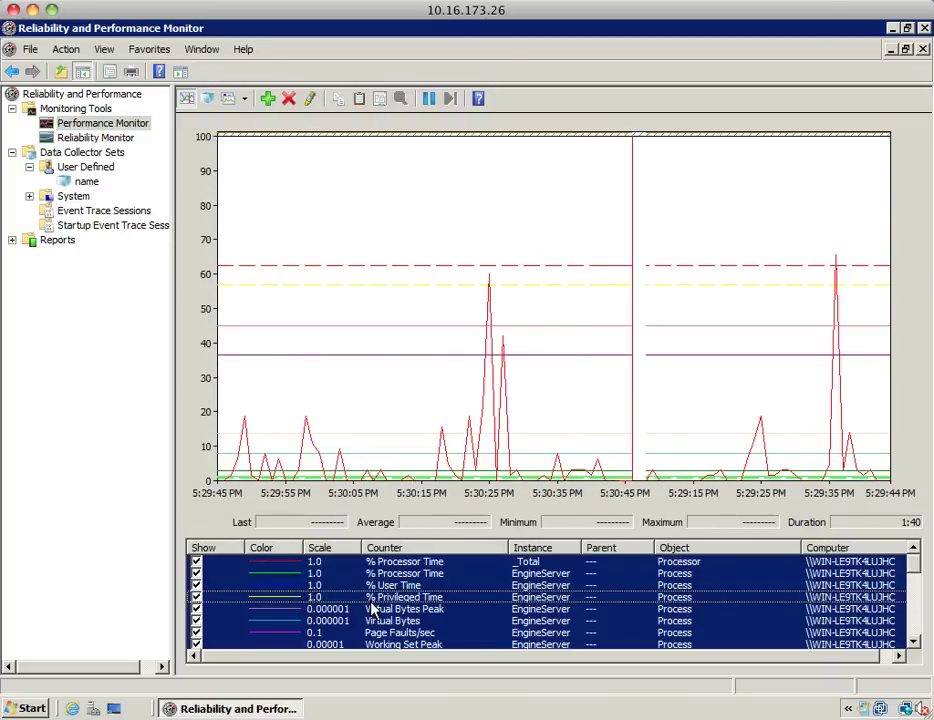
pyautogui.press('Delete')
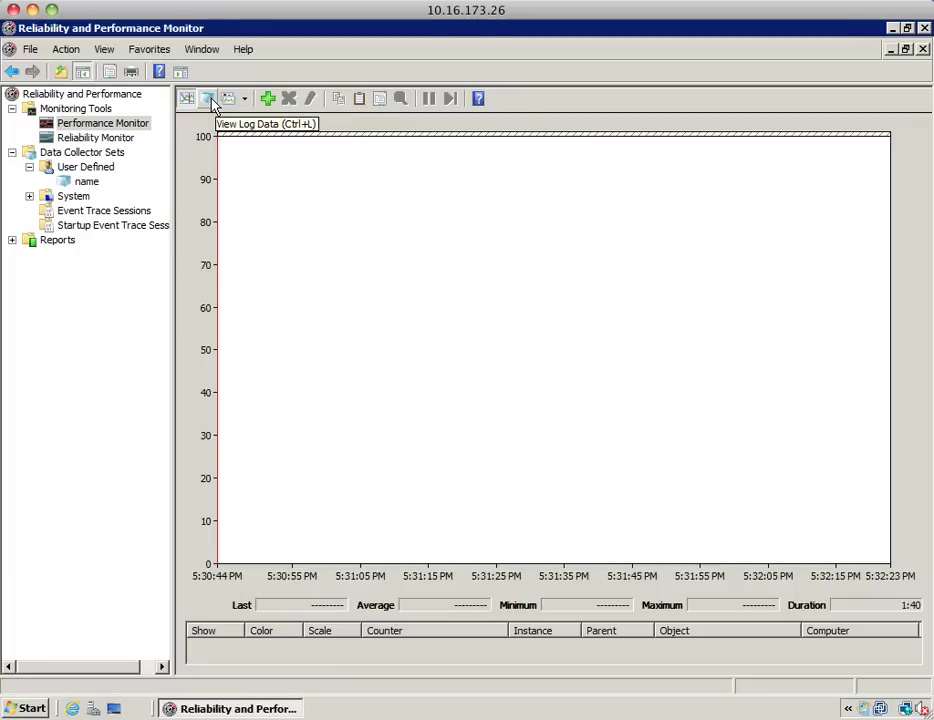
# - Set the graph's data source to the log file DataCollector01.blg from the 000001 folder on the desktop and apply it
pyautogui.click(209, 100)
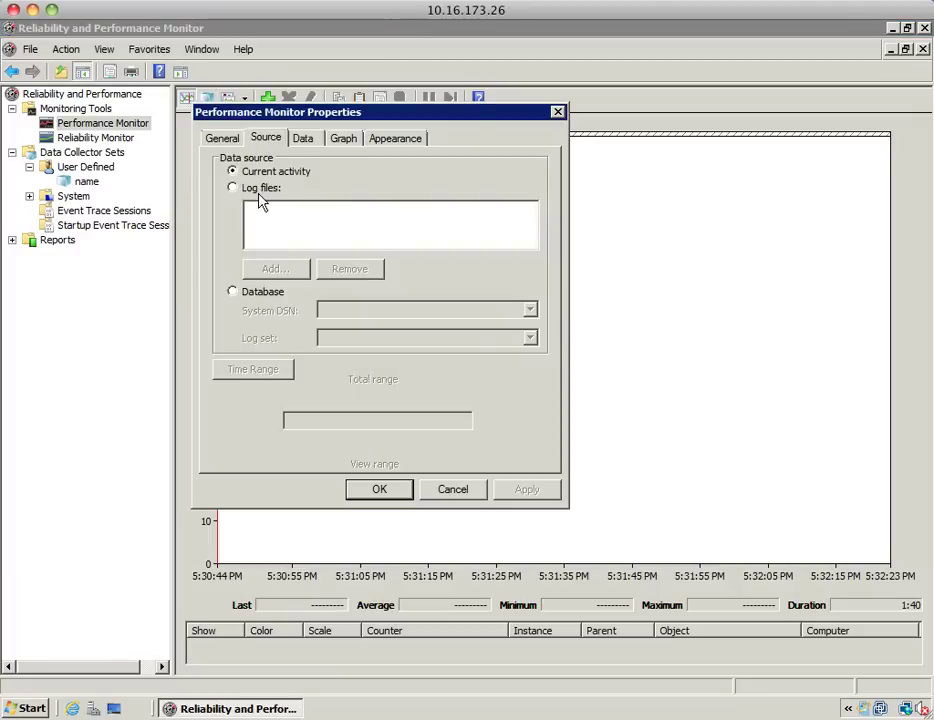
pyautogui.click(258, 193)
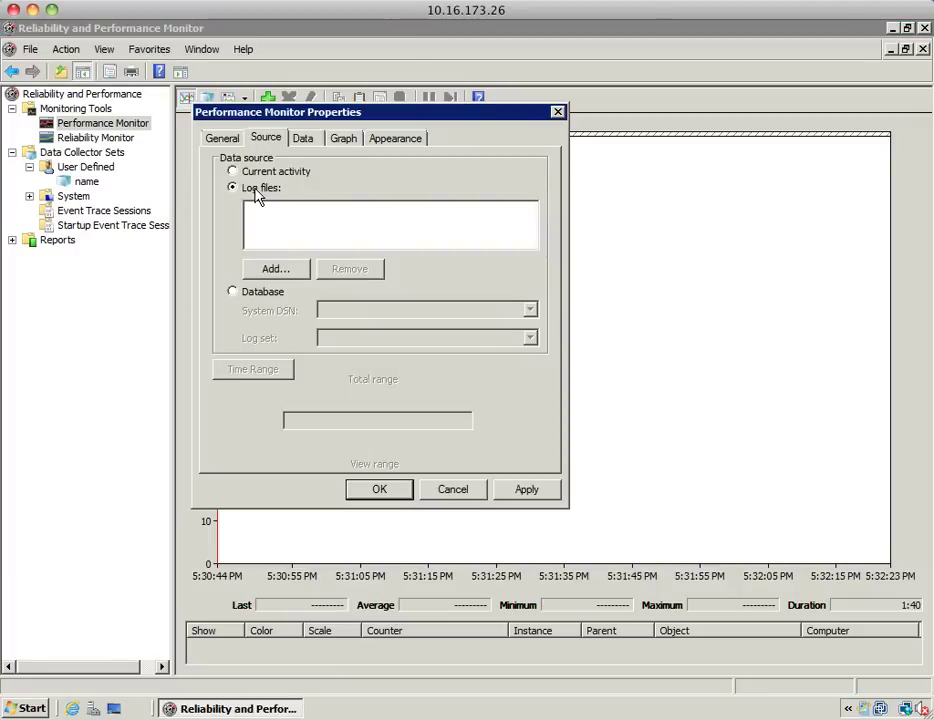
pyautogui.click(280, 271)
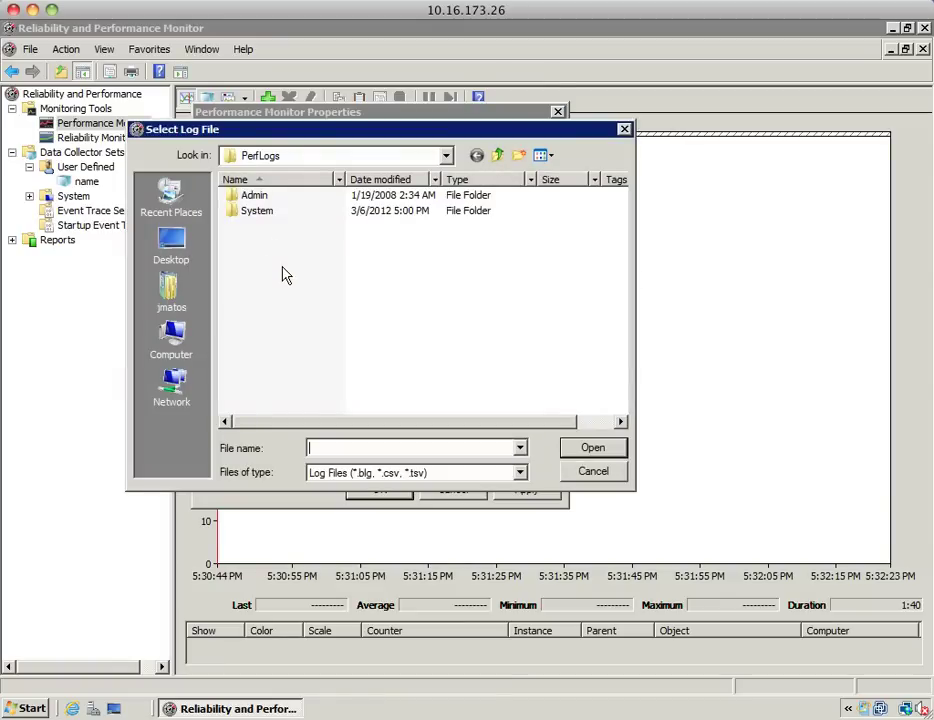
pyautogui.click(171, 245)
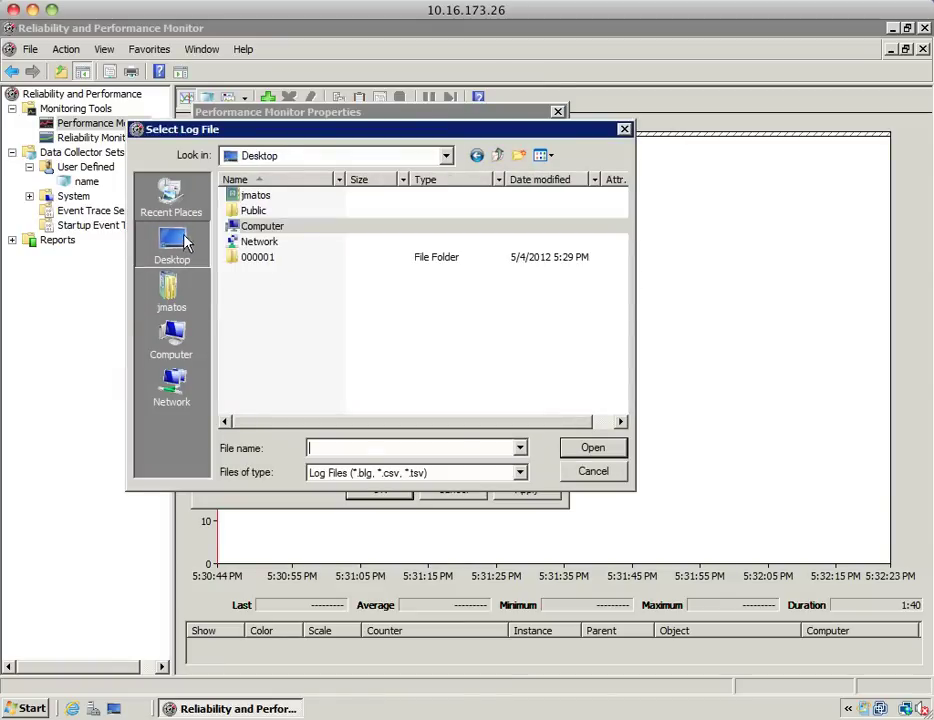
pyautogui.doubleClick(248, 258)
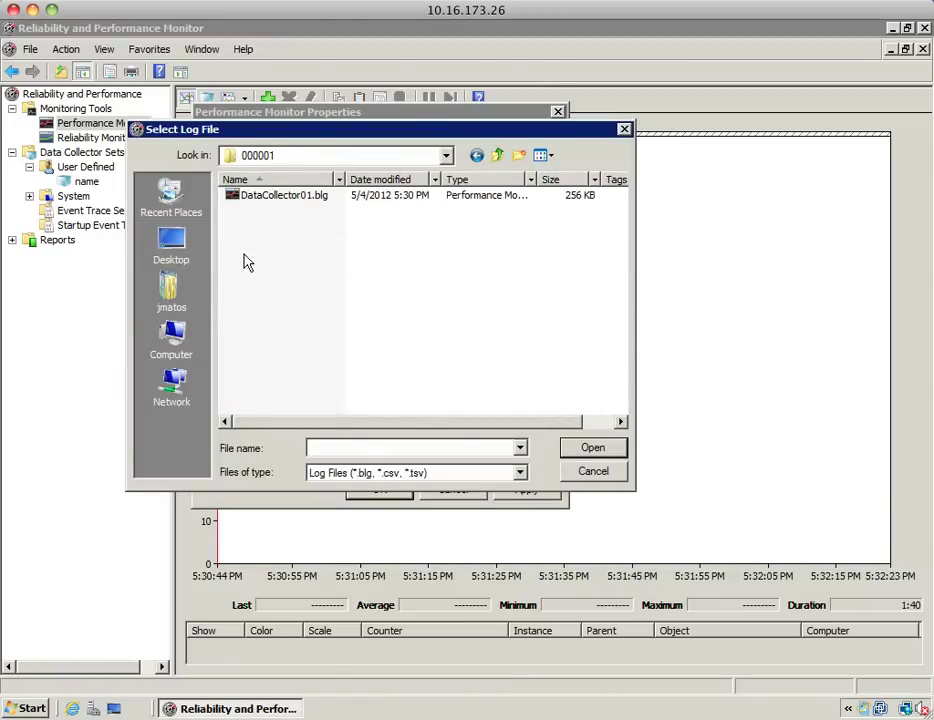
pyautogui.doubleClick(265, 197)
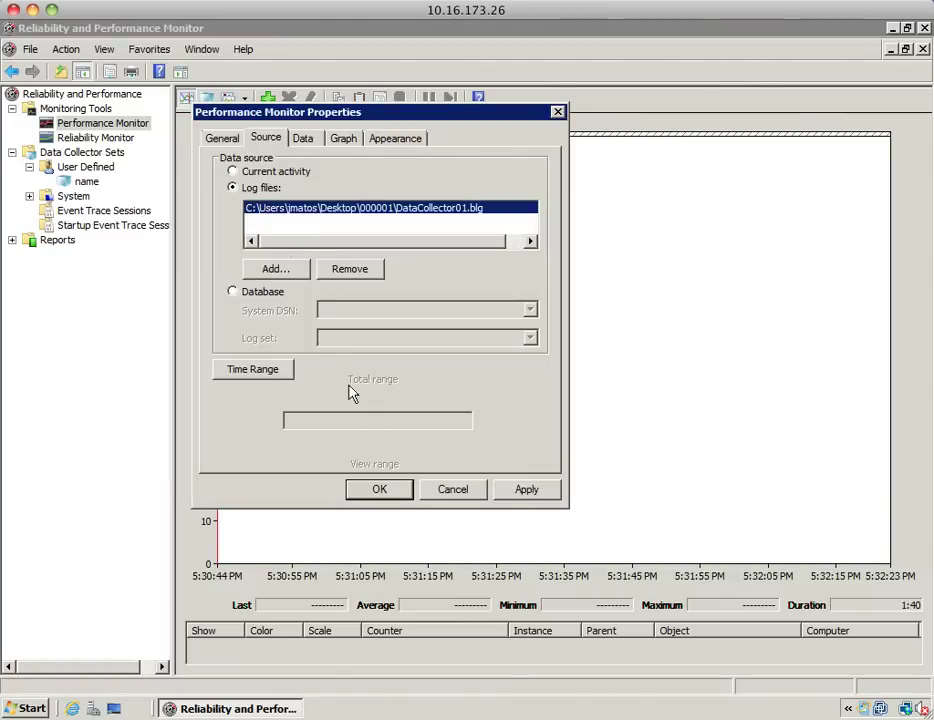
pyautogui.click(520, 491)
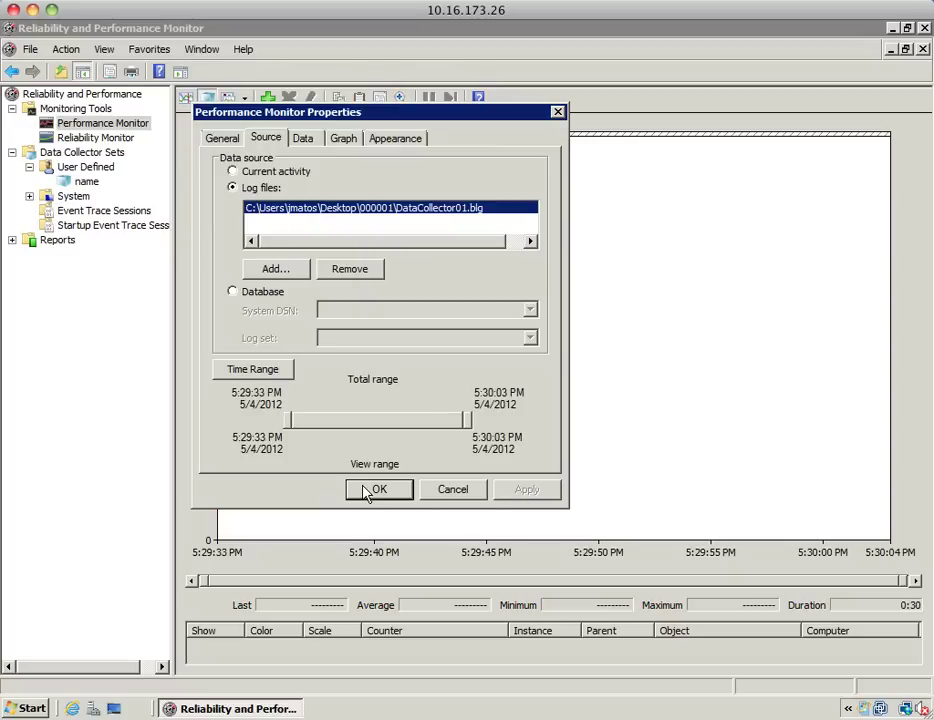
pyautogui.click(374, 490)
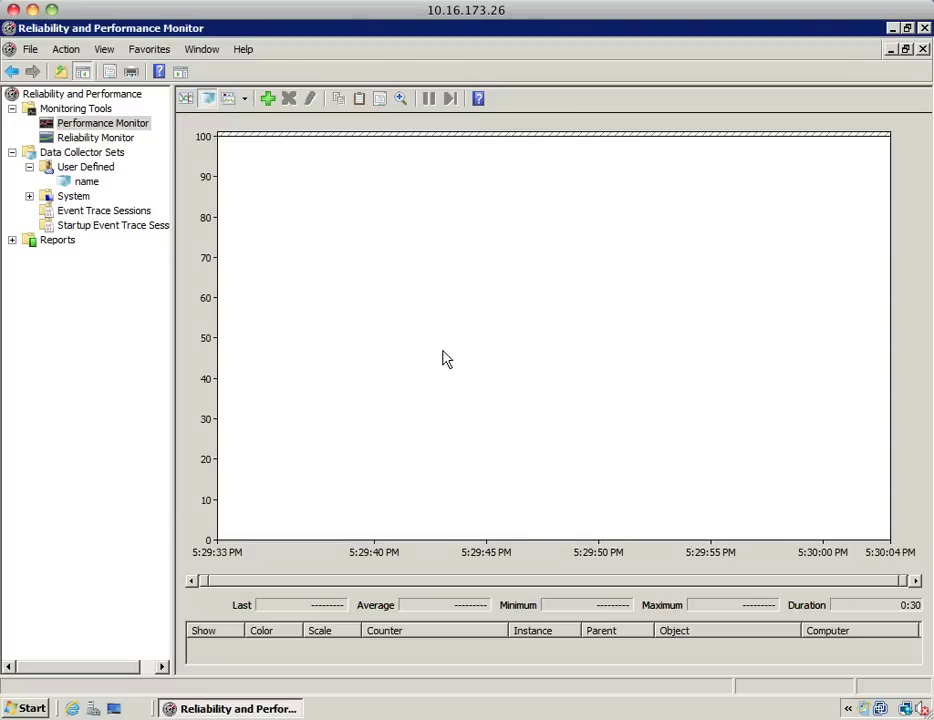
# - Add all logged Processor (_Total instance) and System counters to the graph, and select a Processor counter's line
pyautogui.click(267, 98)
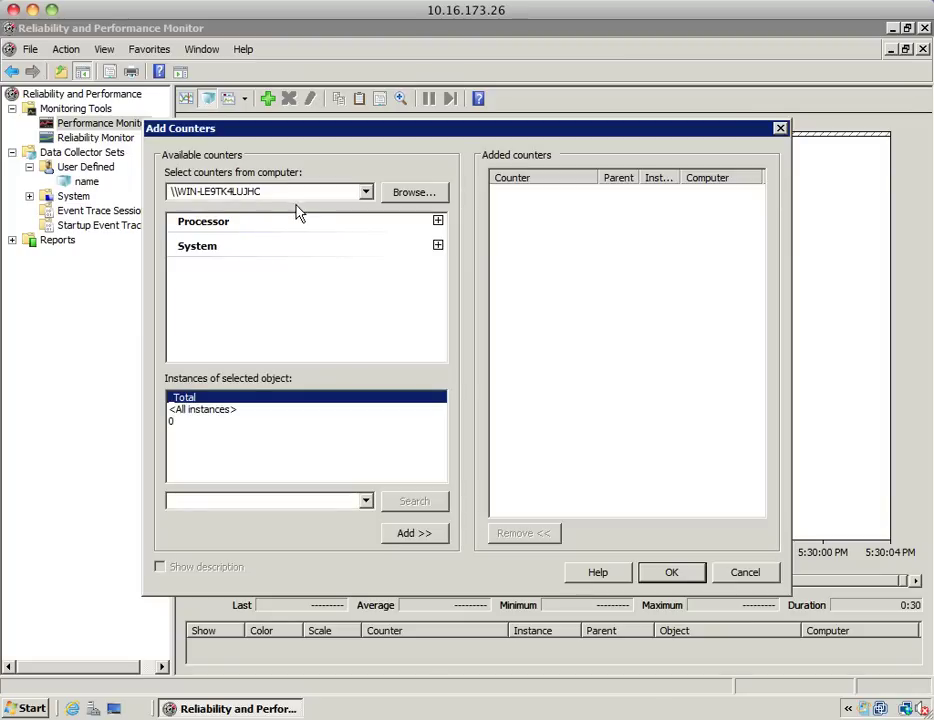
pyautogui.click(294, 230)
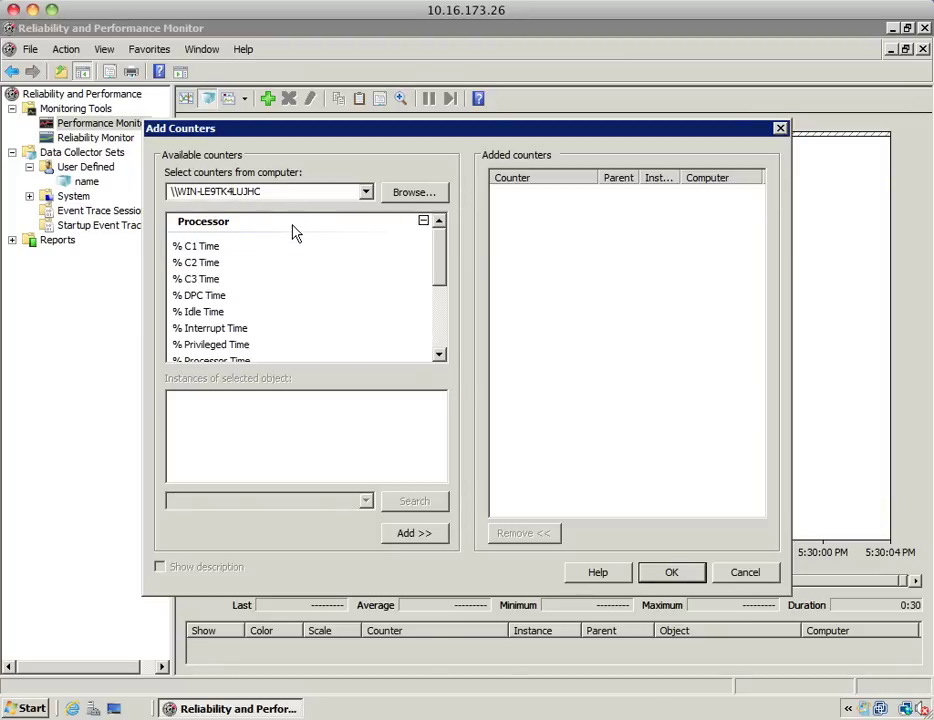
pyautogui.click(294, 230)
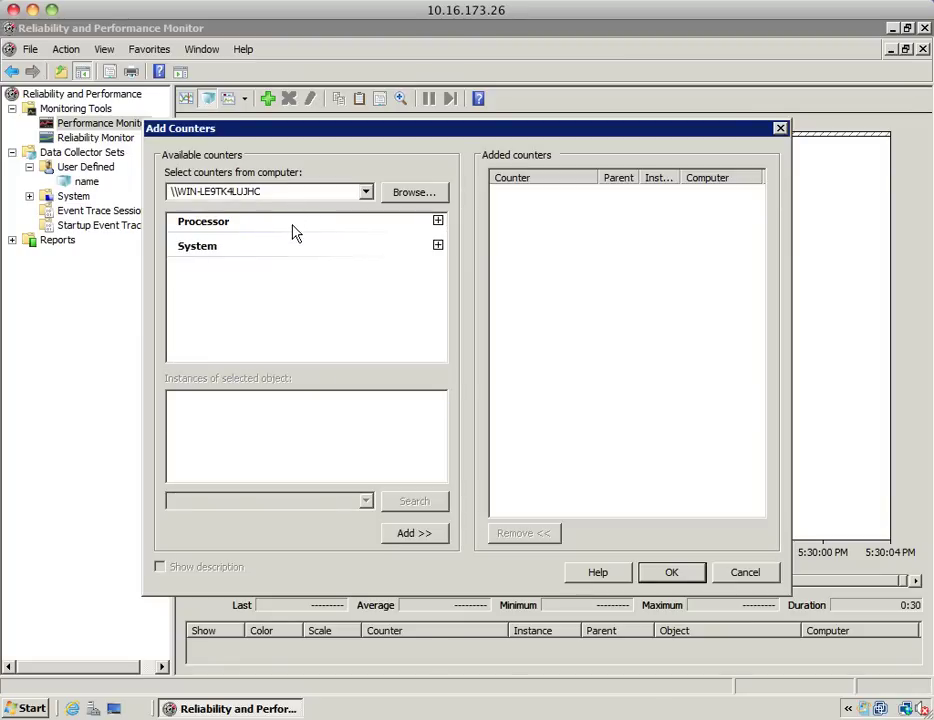
pyautogui.click(414, 531)
pyautogui.click(418, 538)
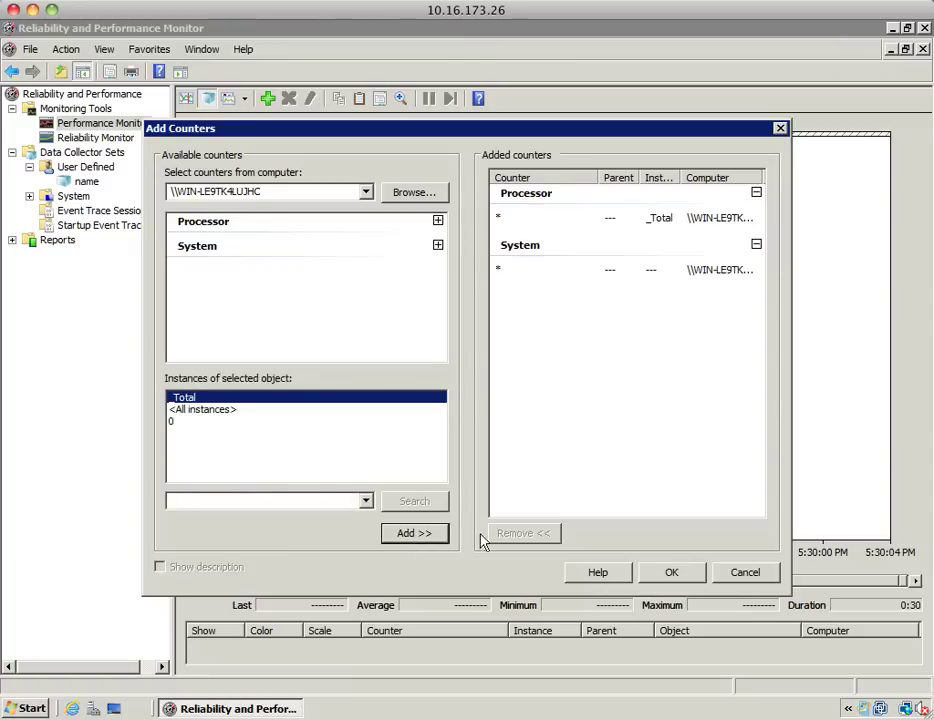
pyautogui.click(677, 578)
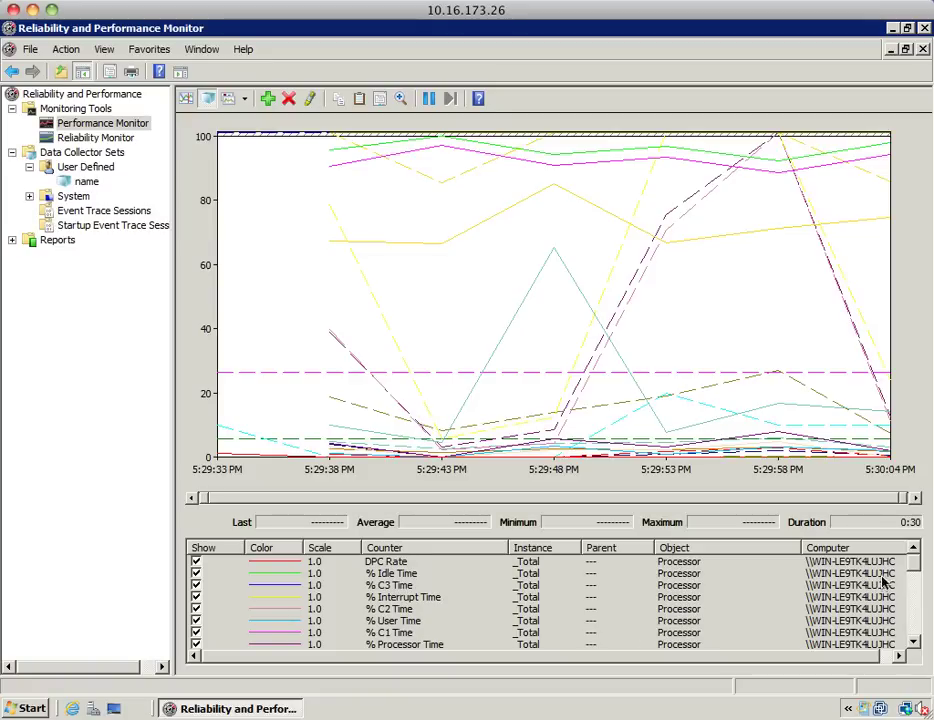
pyautogui.click(405, 410)
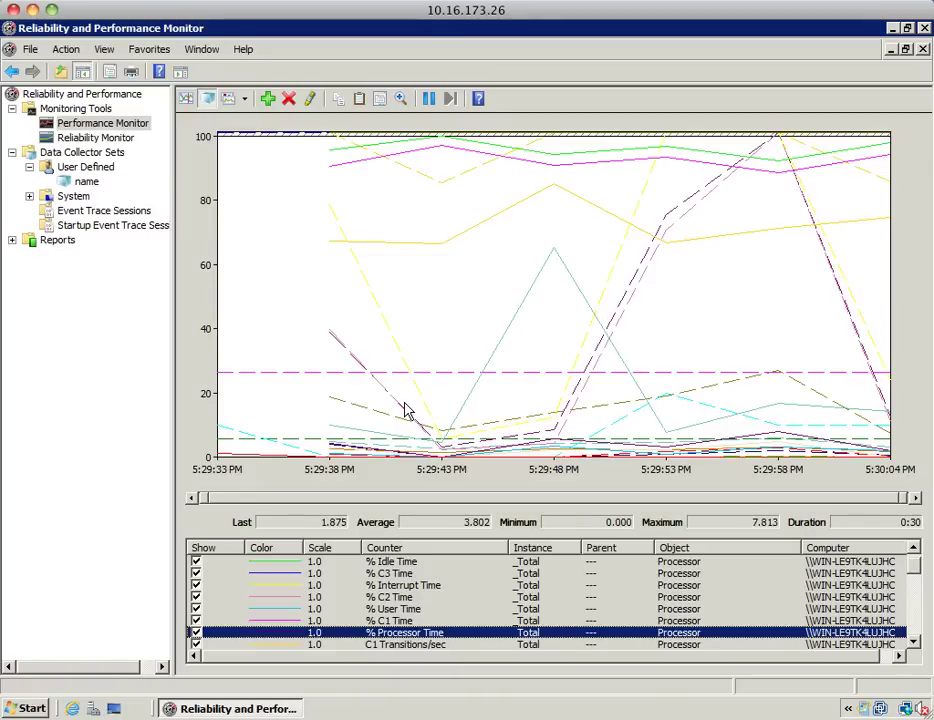